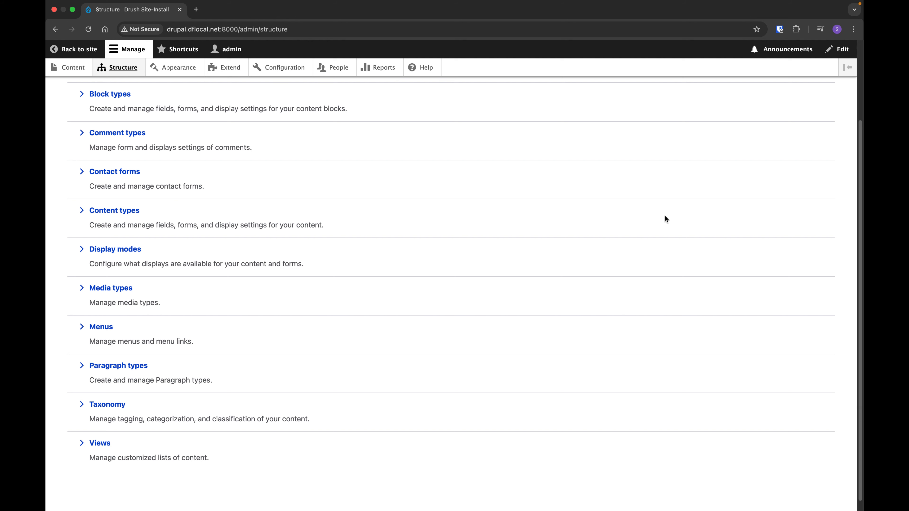
Open the tutorial "Drupal Taxonomies Explained: Organize Content Like a Pro!" for editing from the site's content list.
click(79, 71)
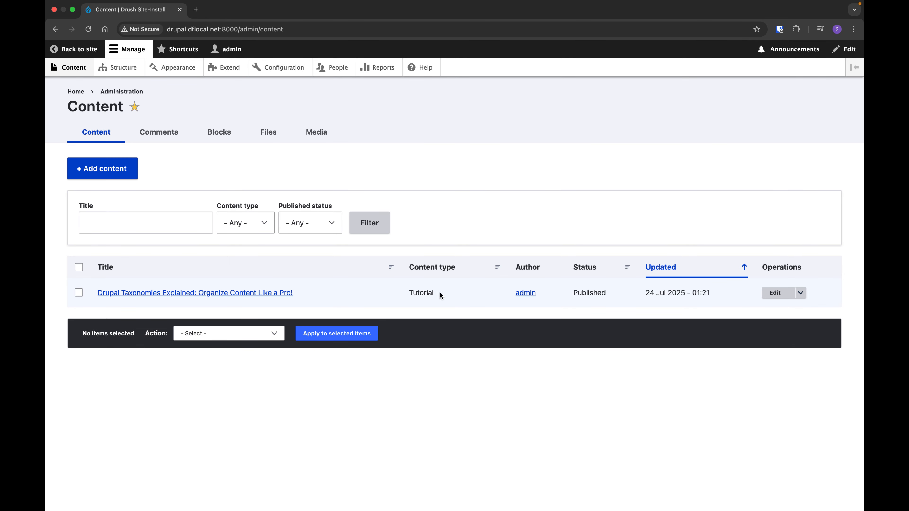
double_click(431, 293)
click(372, 301)
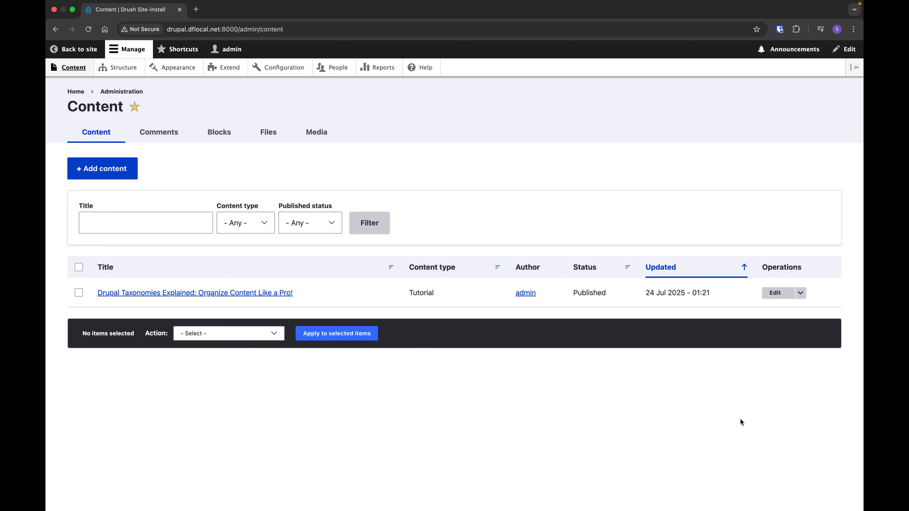
click(775, 293)
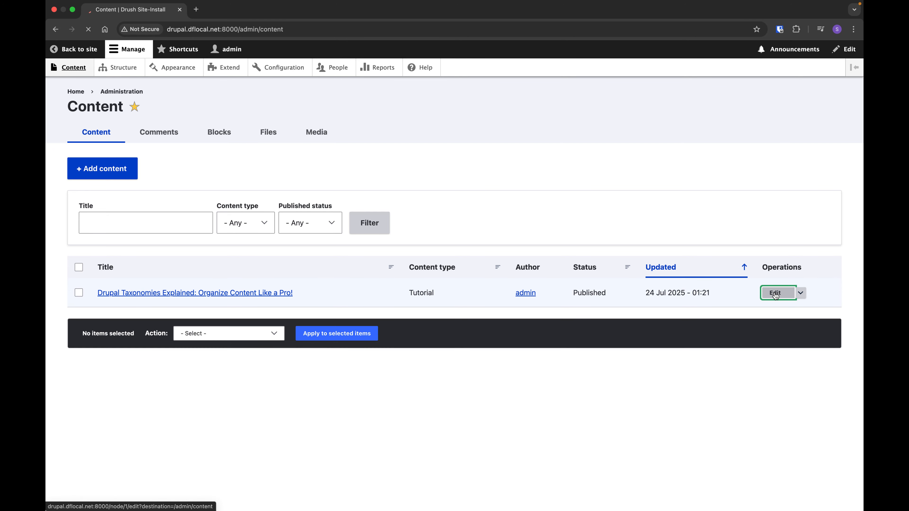
Examine the tutorial's edit form, from the introduction and tutorial steps down to the difficulty level, estimated time and category fields.
scroll(581, 253, down, 15)
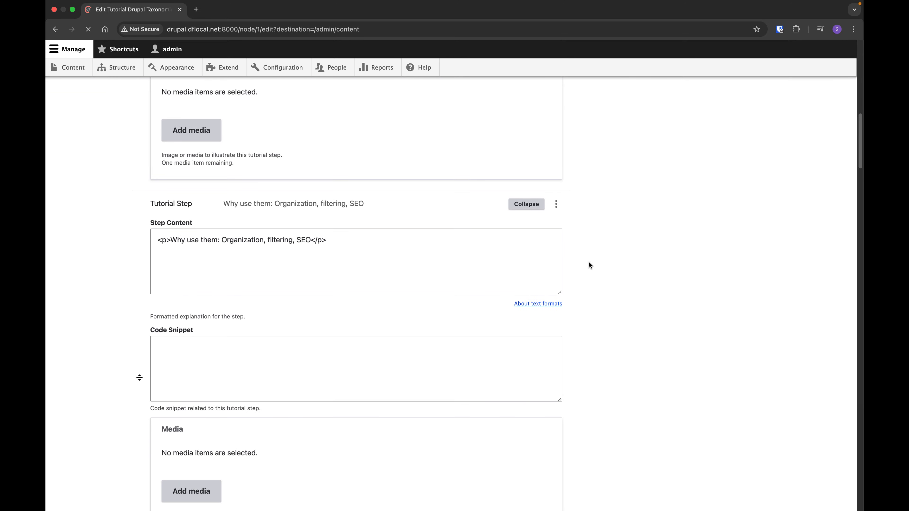
scroll(588, 262, up, 12)
scroll(570, 250, up, 4)
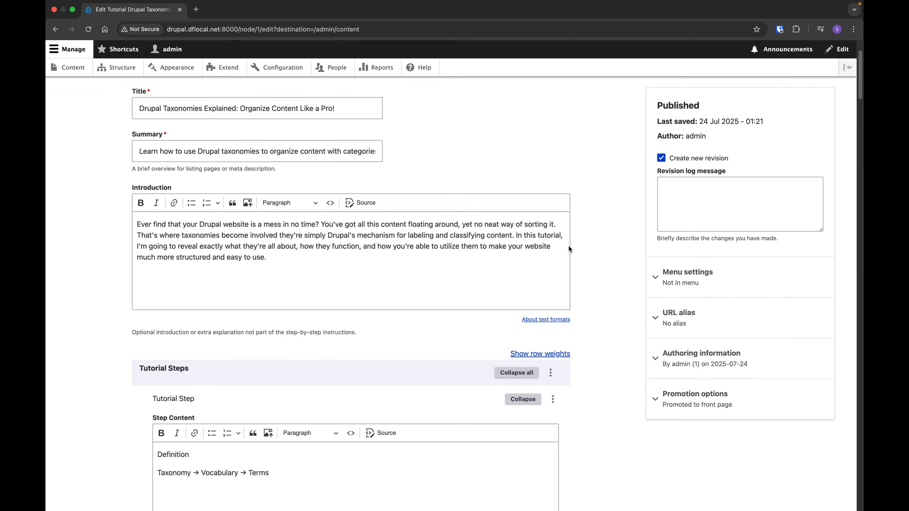
scroll(511, 240, down, 2)
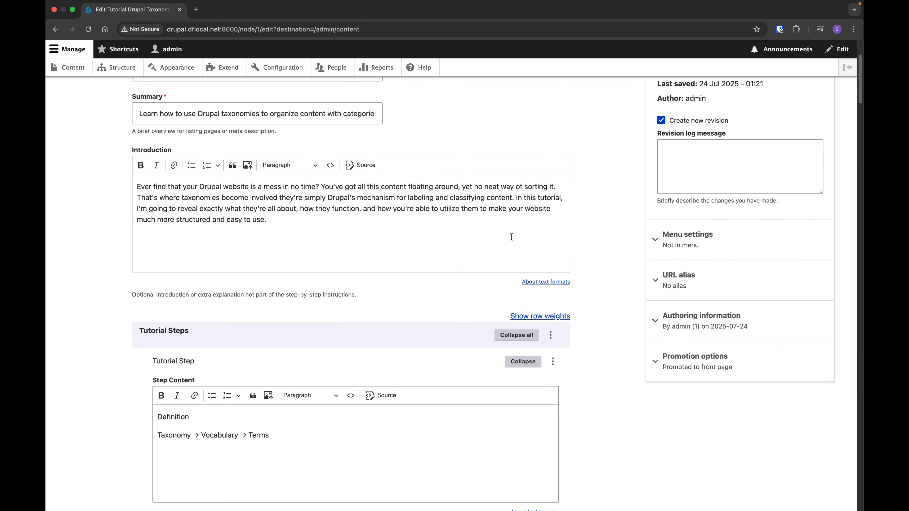
scroll(511, 237, up, 5)
scroll(502, 231, down, 15)
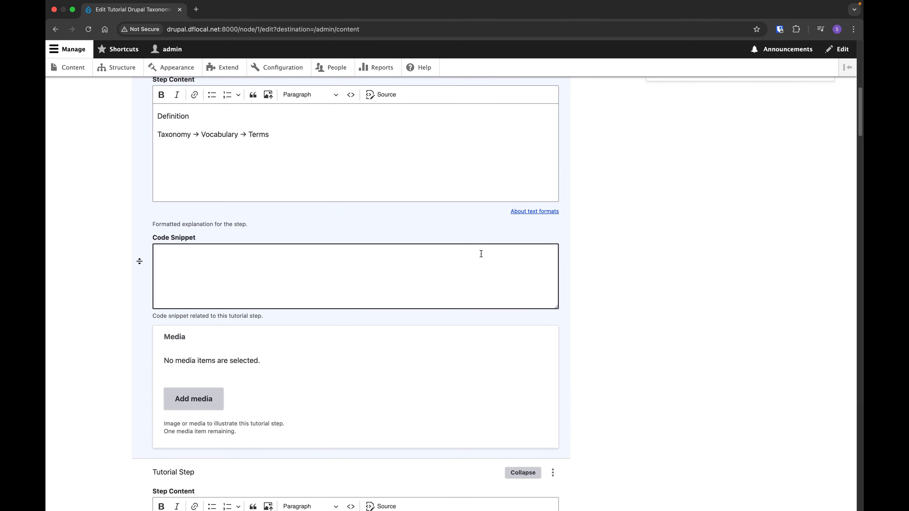
scroll(472, 261, down, 20)
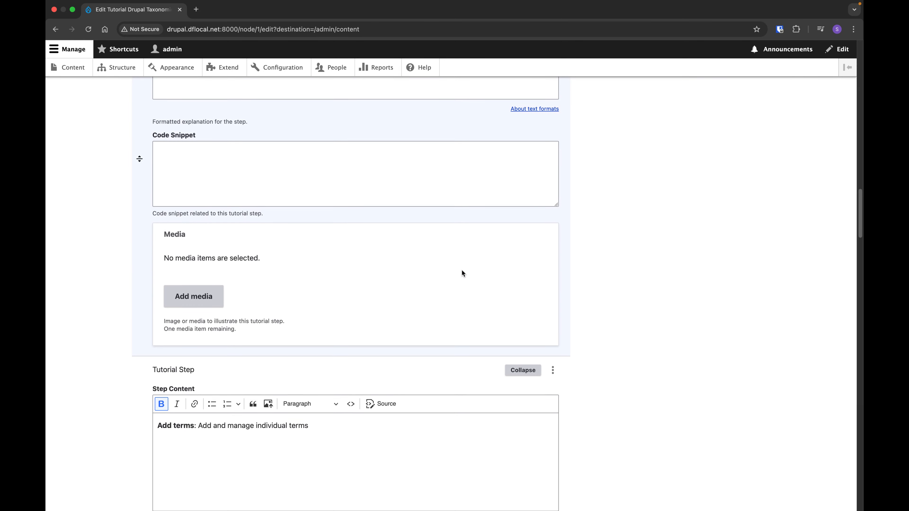
scroll(461, 274, up, 20)
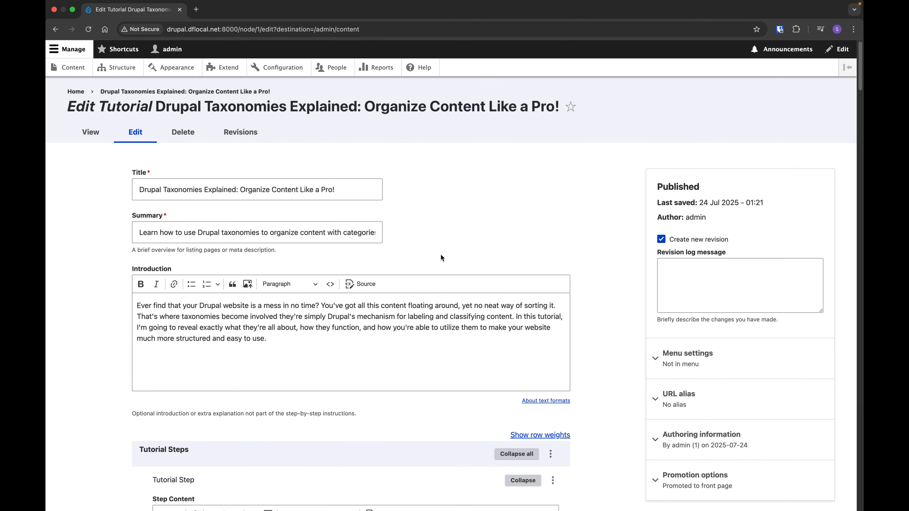
scroll(414, 252, down, 4)
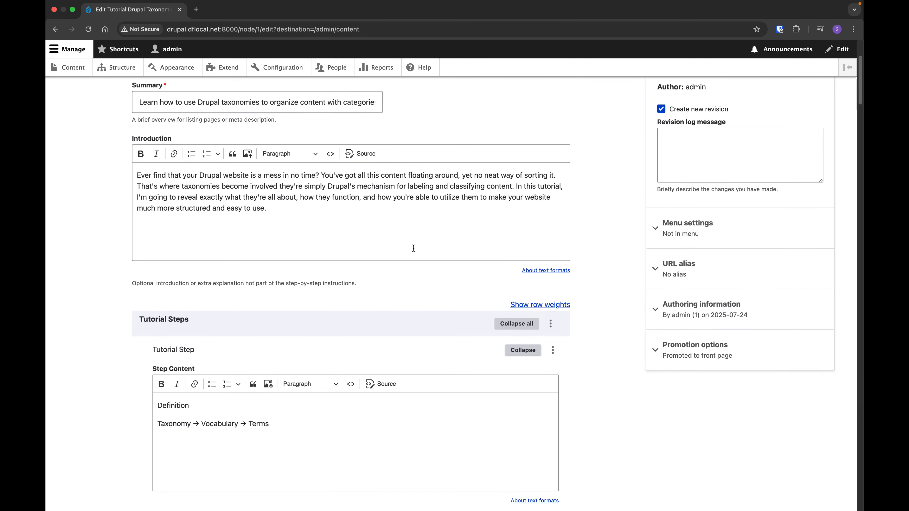
scroll(413, 251, down, 9)
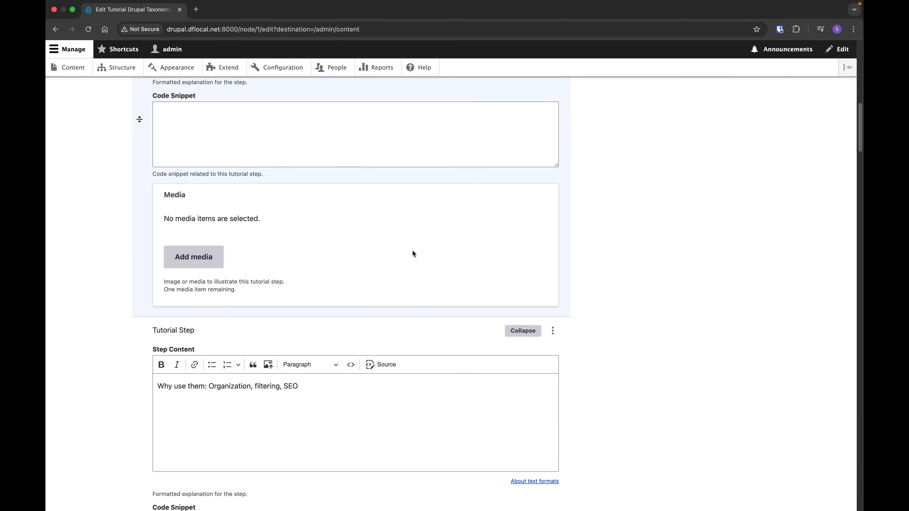
scroll(413, 252, down, 20)
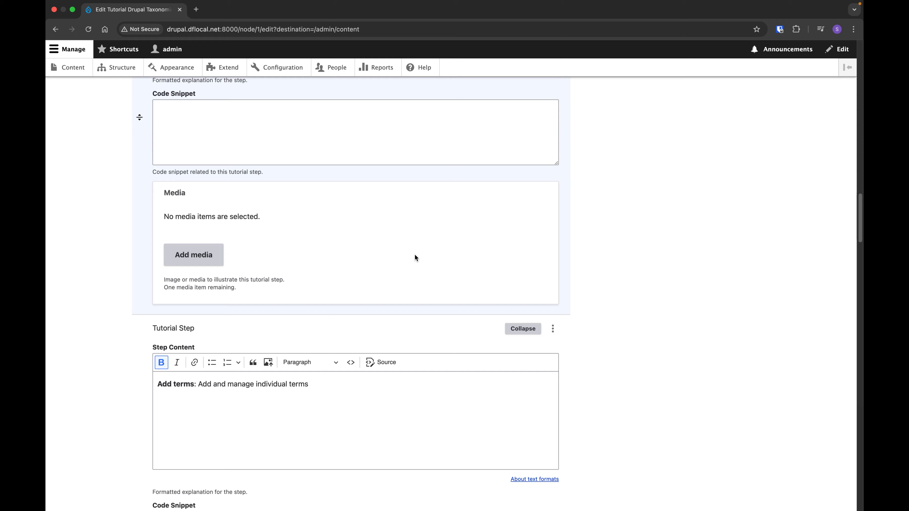
scroll(413, 259, down, 20)
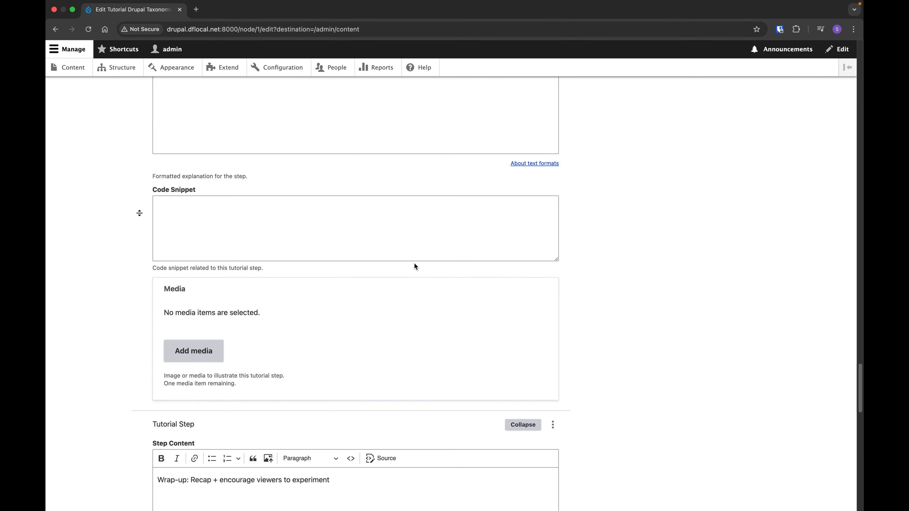
scroll(356, 280, down, 7)
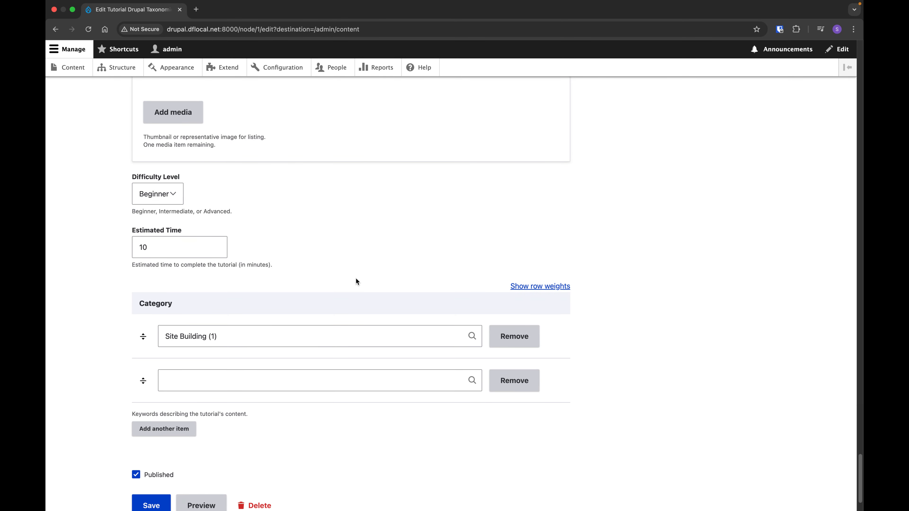
click(168, 250)
click(246, 345)
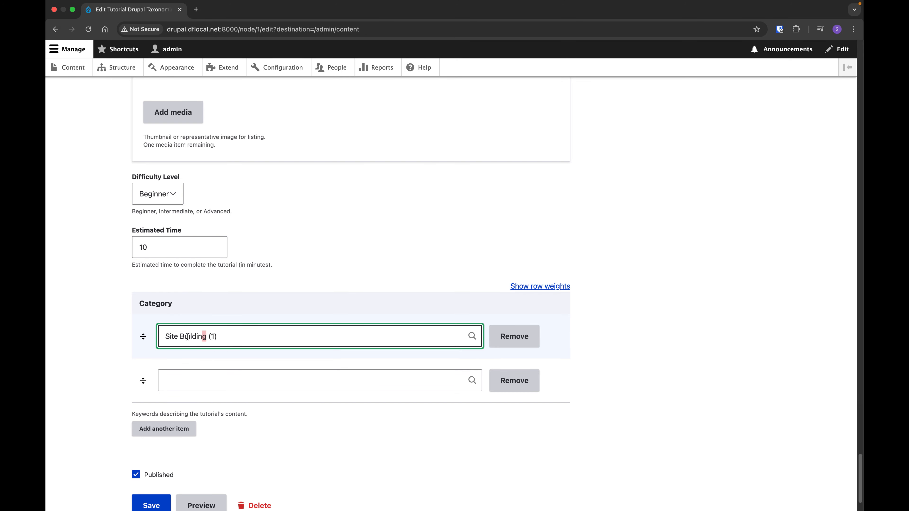
drag(206, 336, 143, 336)
Open the site's Structure page in a new browser tab and view the terms of the Category taxonomy vocabulary.
right_click(114, 67)
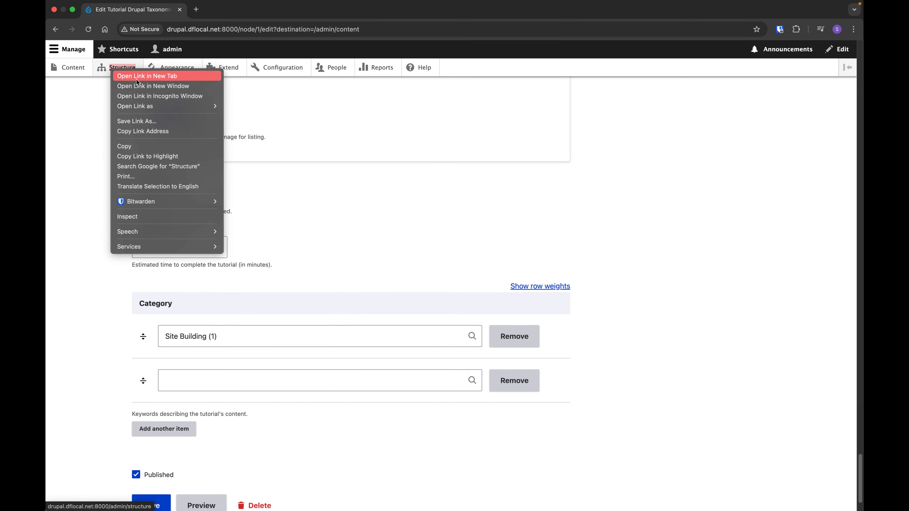
click(136, 79)
click(231, 9)
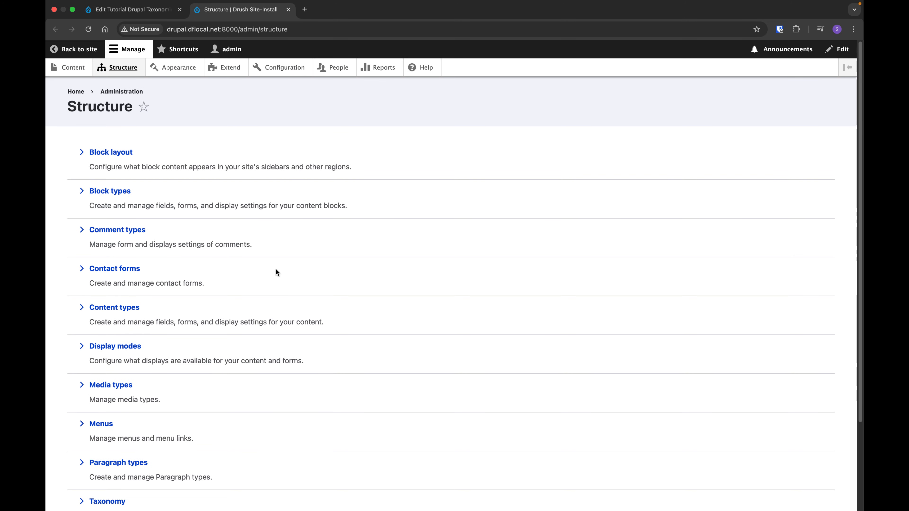
scroll(276, 270, down, 3)
scroll(121, 476, down, 2)
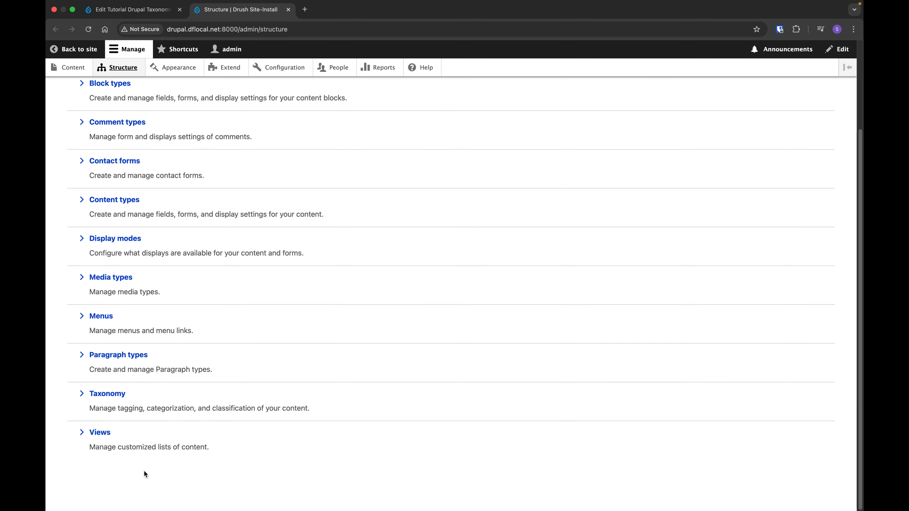
click(114, 395)
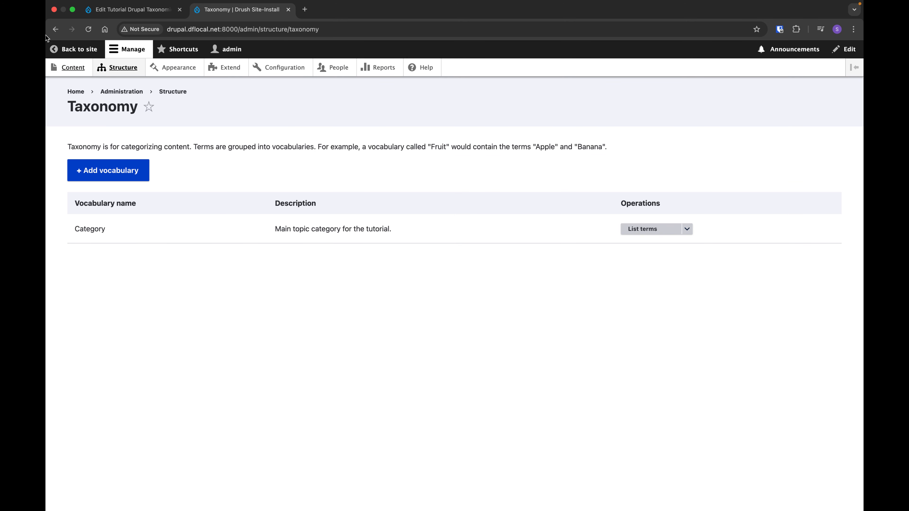
click(643, 230)
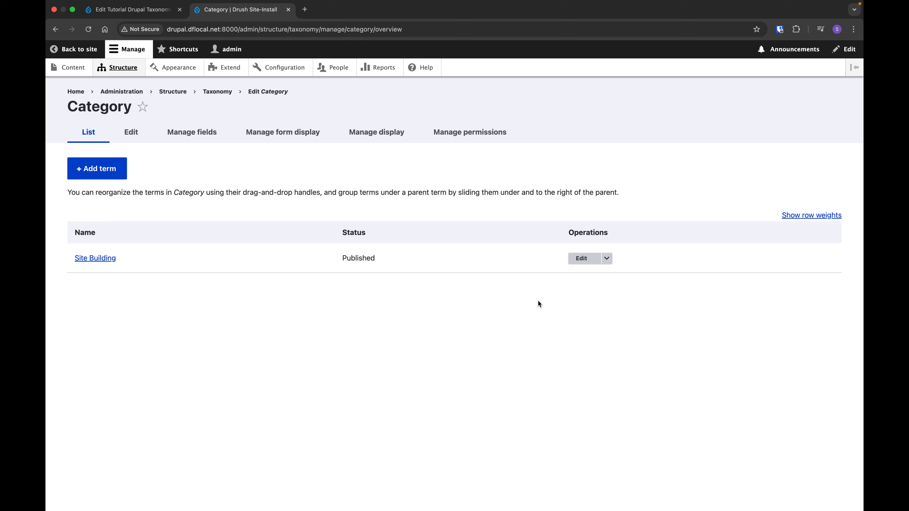
Create and save a new taxonomy vocabulary named Difficulty.
click(55, 29)
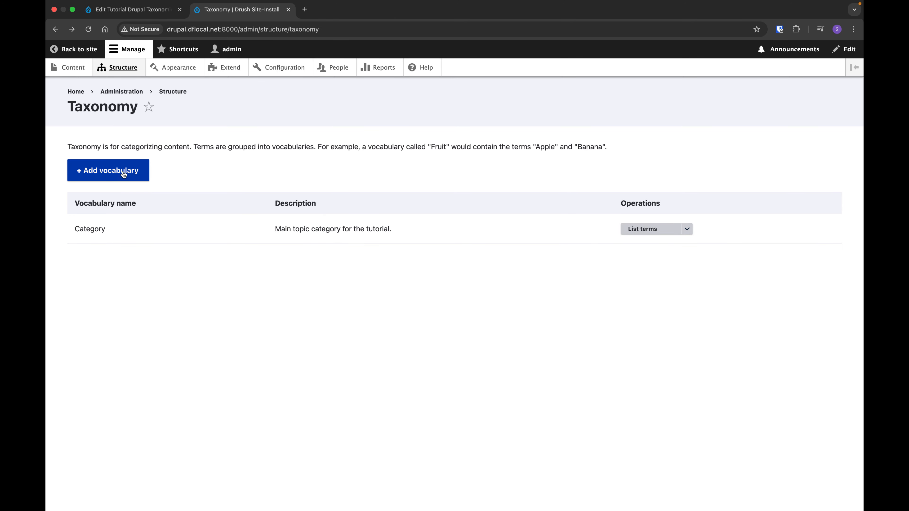
click(121, 173)
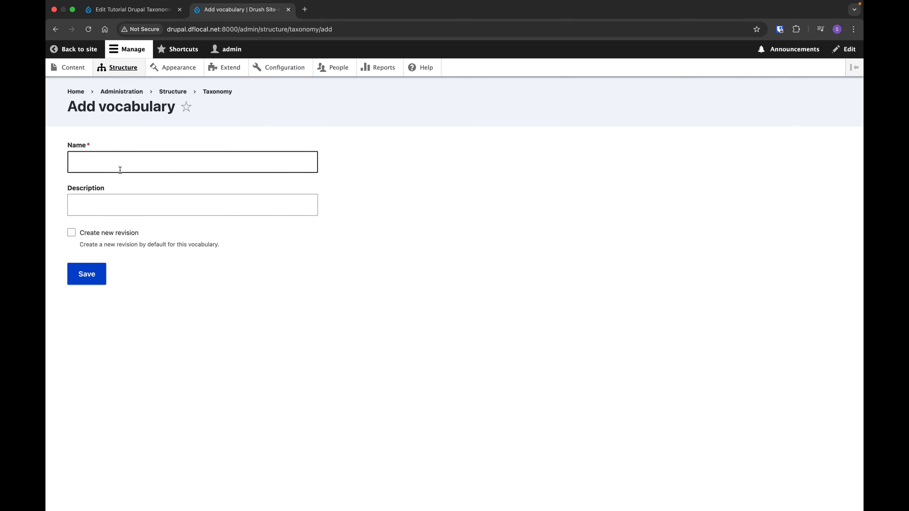
click(199, 169)
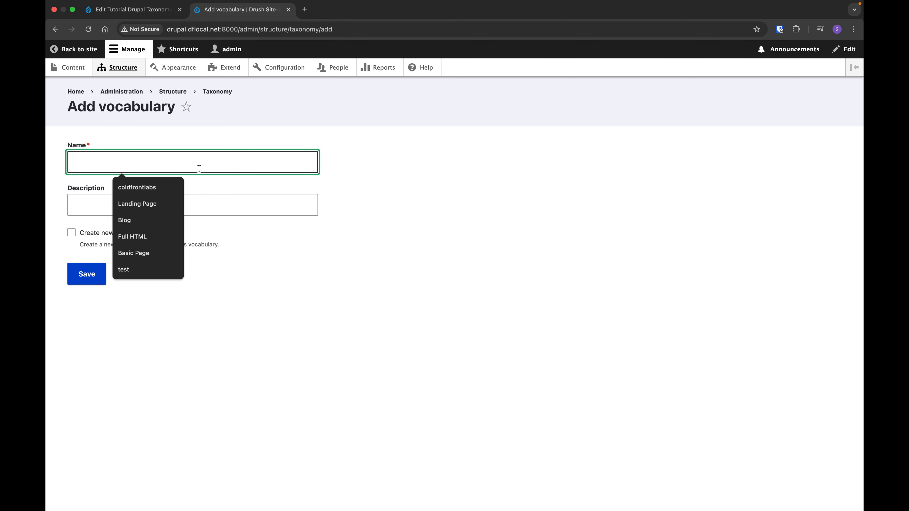
text(Di)
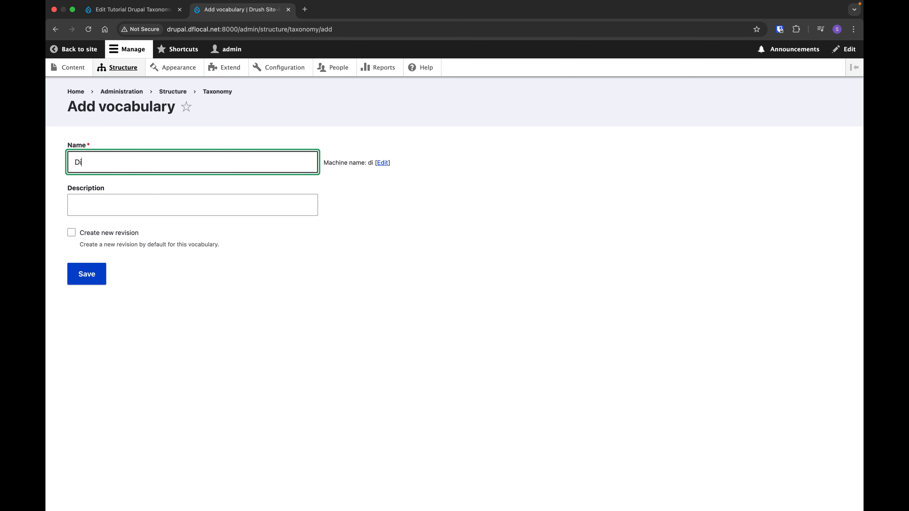
text(fficulty)
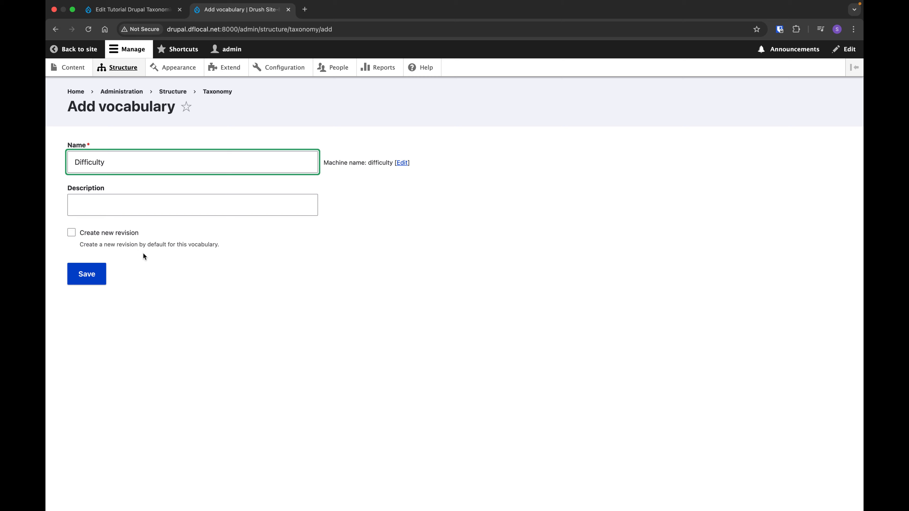
click(92, 279)
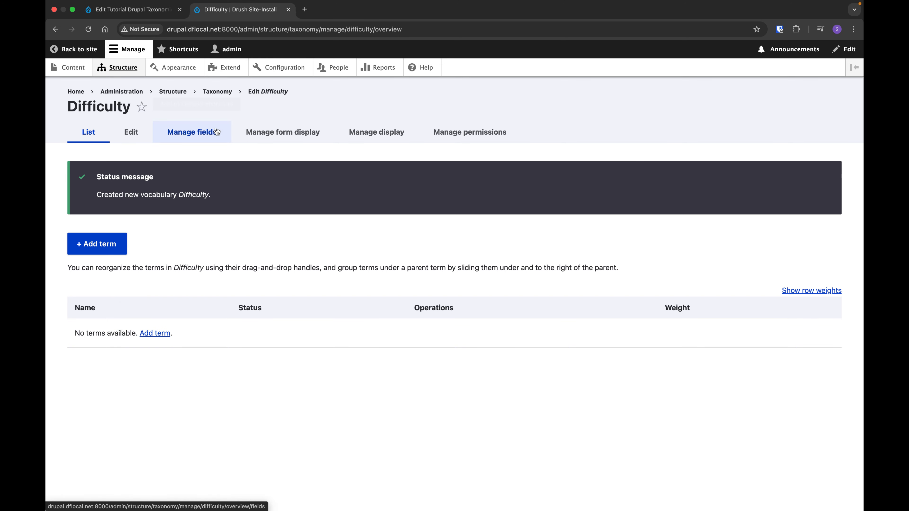
Add a Text (plain) field labelled Description to the Difficulty vocabulary and save it with its default settings.
click(201, 139)
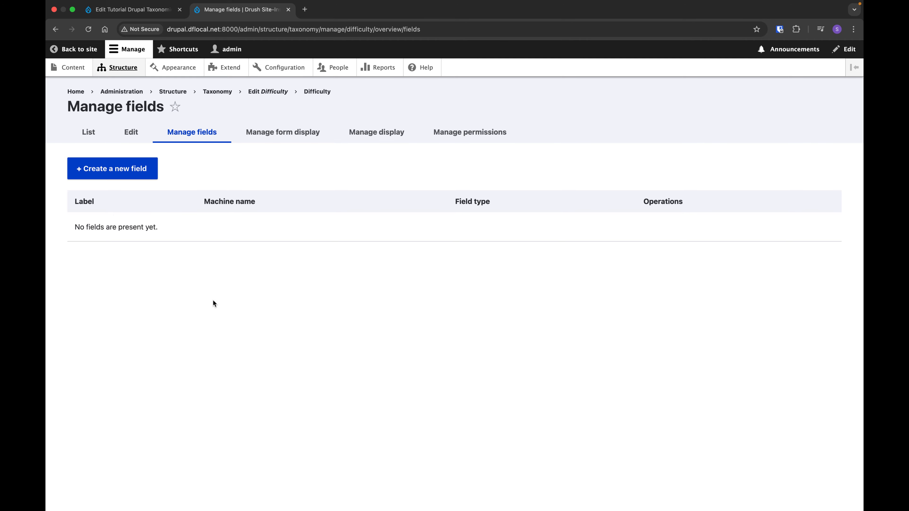
click(122, 169)
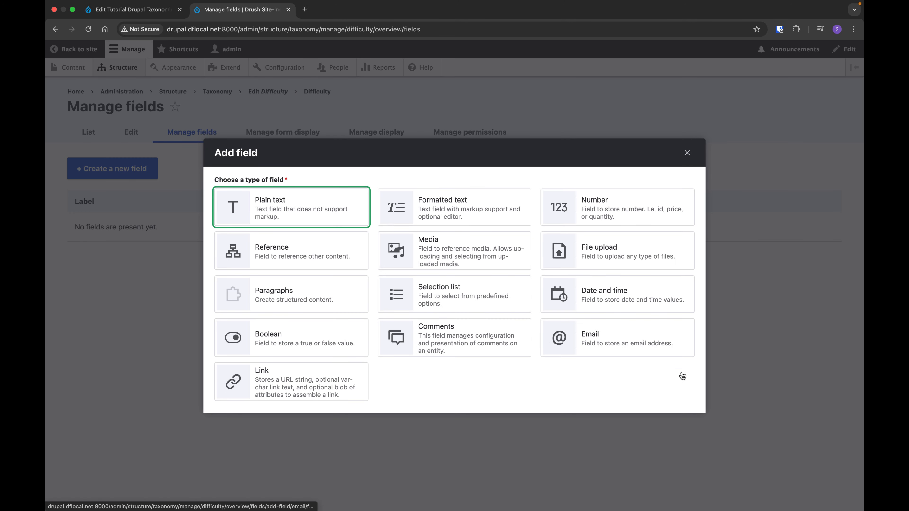
click(325, 212)
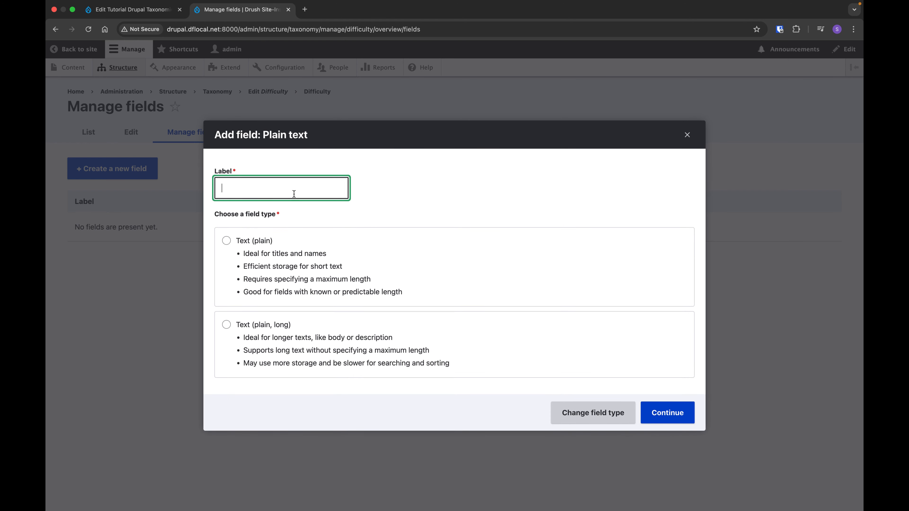
text(Description)
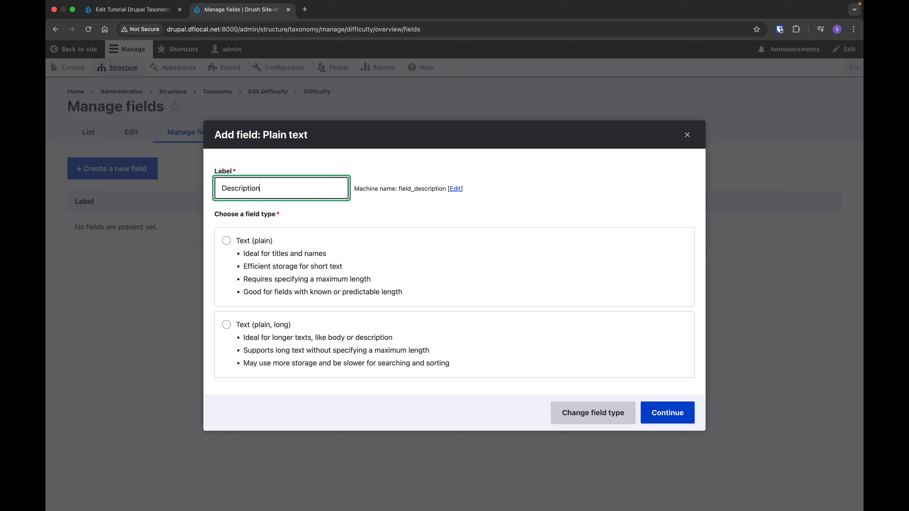
click(265, 276)
click(672, 413)
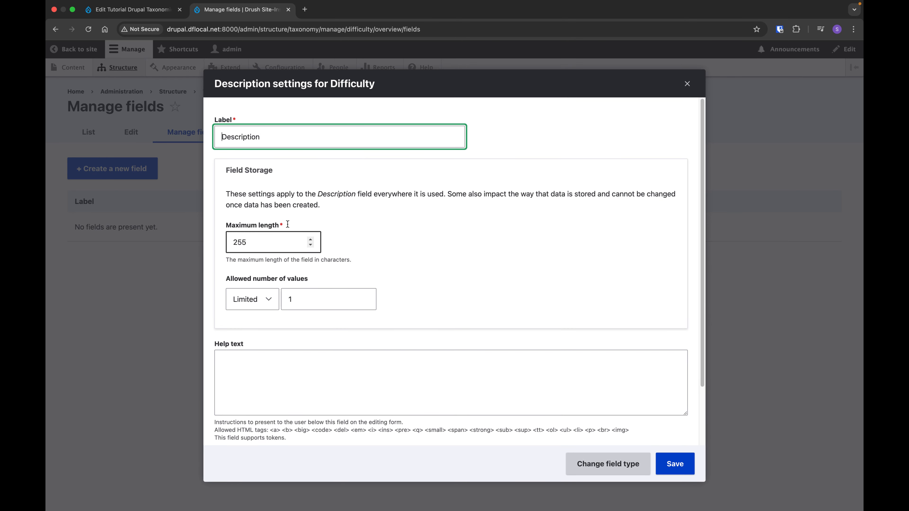
scroll(454, 418, down, 3)
click(685, 465)
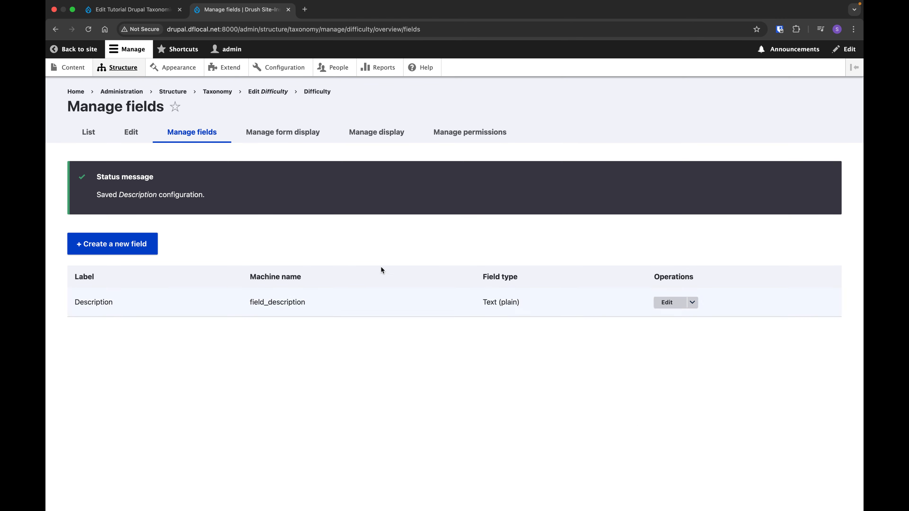
Start a new term in the Difficulty vocabulary and name it Begginer.
click(83, 130)
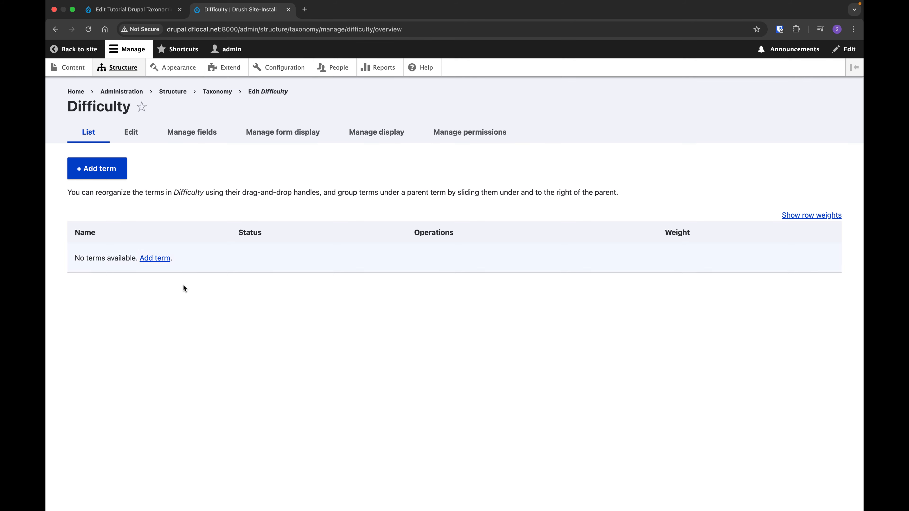
click(160, 260)
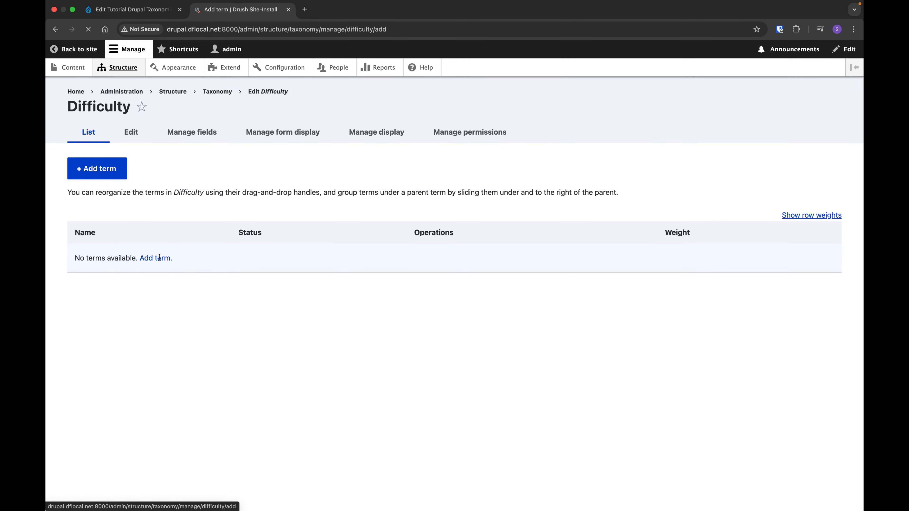
click(105, 164)
click(235, 266)
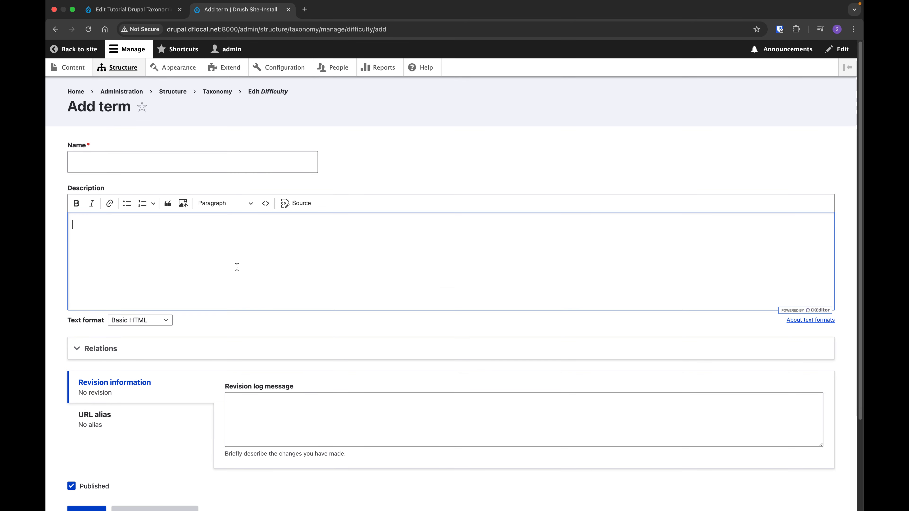
scroll(464, 339, down, 5)
scroll(249, 158, up, 4)
click(232, 137)
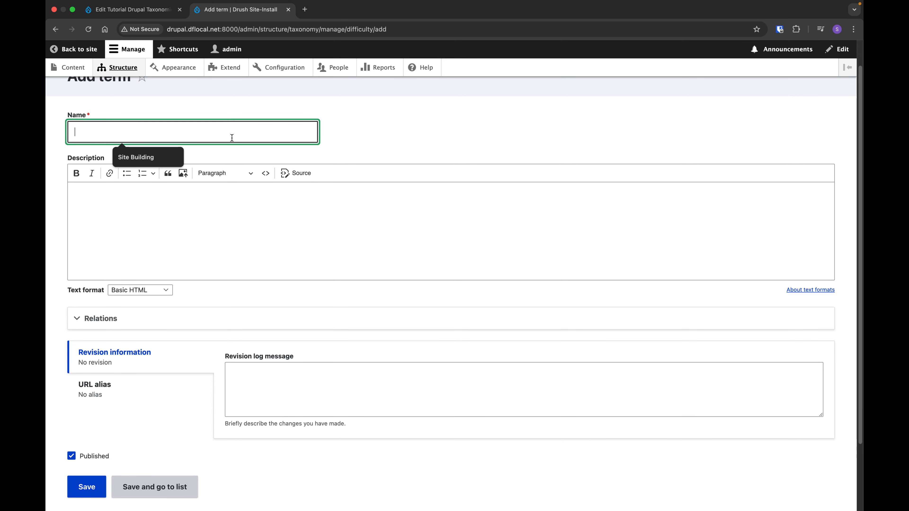
text(Be)
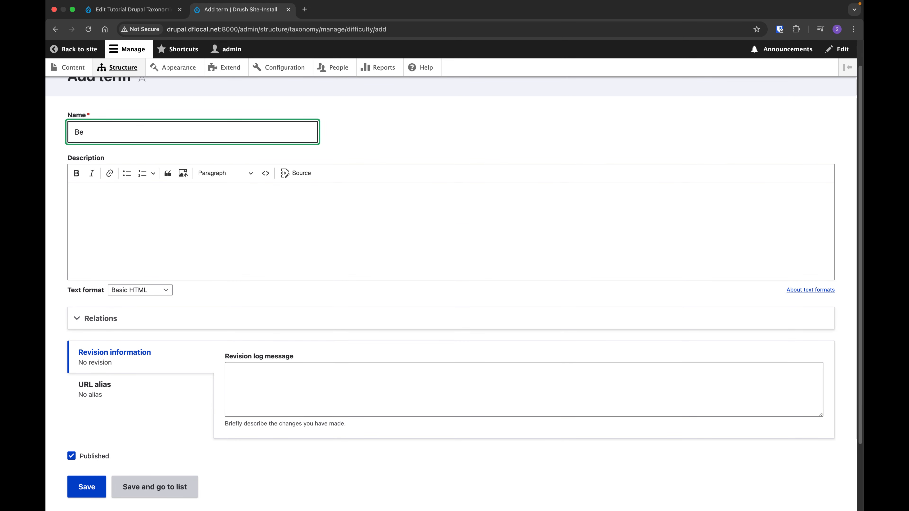
text(gginer)
Describe the term as being the beginner level, correct the misspelled word in the description, and save the term, returning to the term list.
click(244, 212)
text(This )
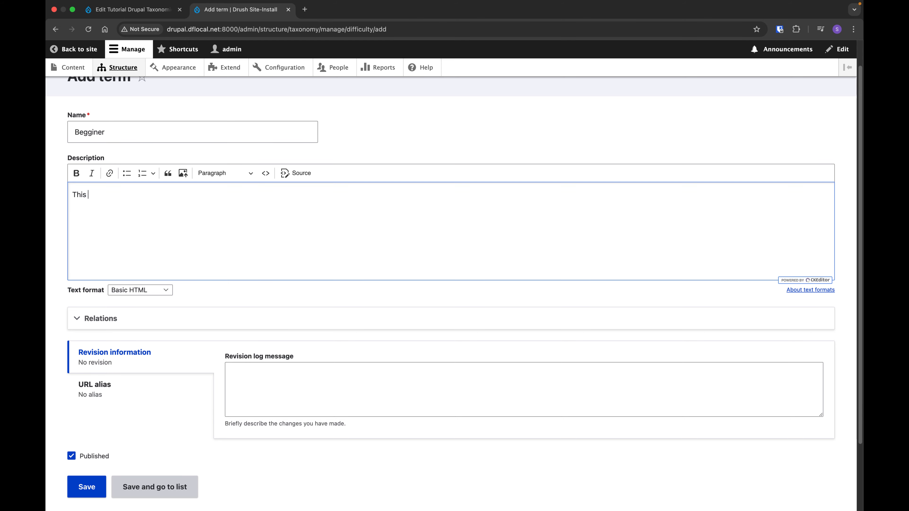
text(is begginer leve)
right_click(104, 195)
click(150, 203)
click(155, 492)
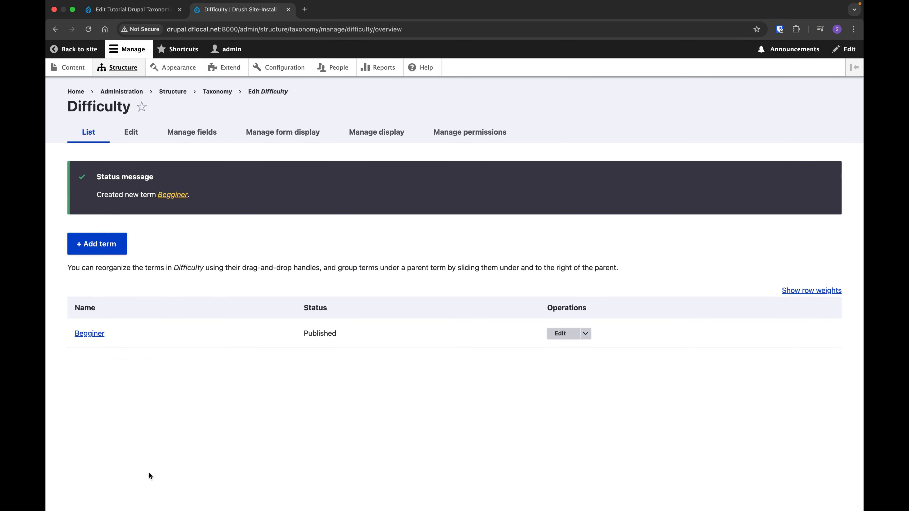
Add a second Difficulty term named Intermediat with a description beginning "This is intermediat" and save it.
click(99, 245)
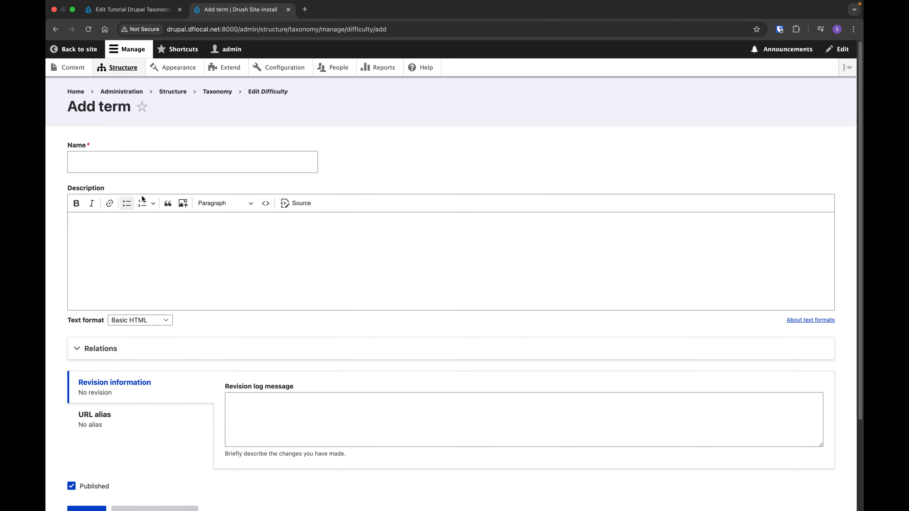
click(151, 155)
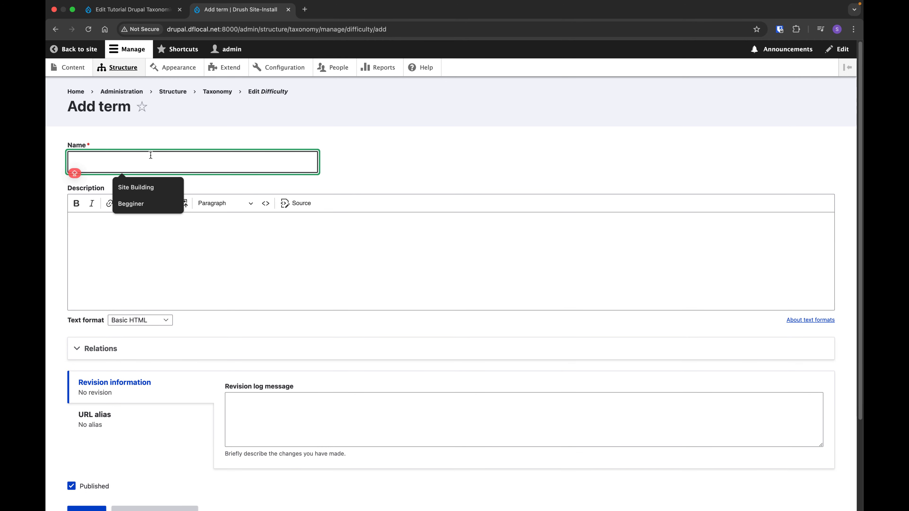
text(Intermediat)
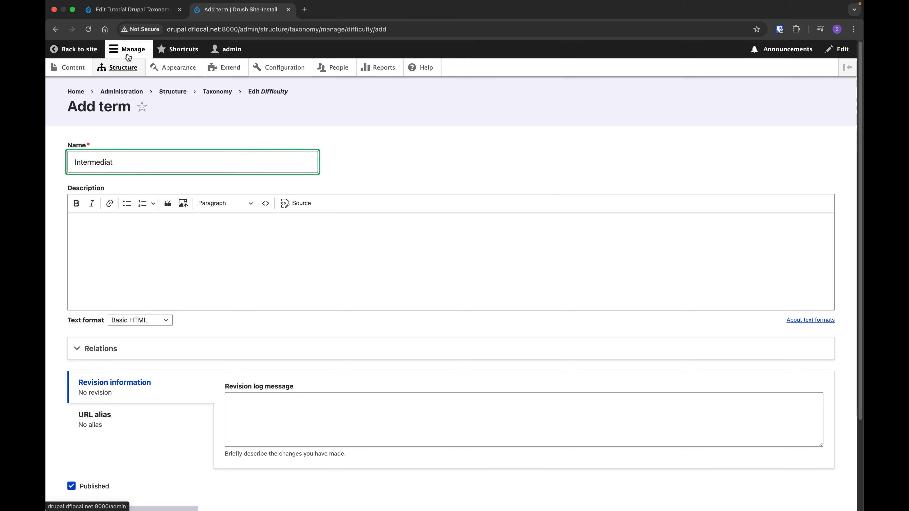
click(255, 240)
text(Th)
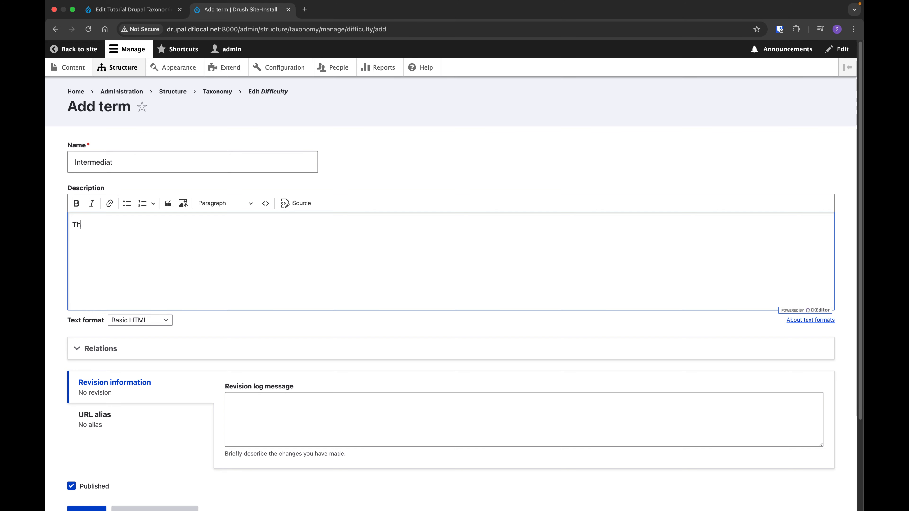
text(is is intermediat)
scroll(286, 372, down, 3)
click(86, 406)
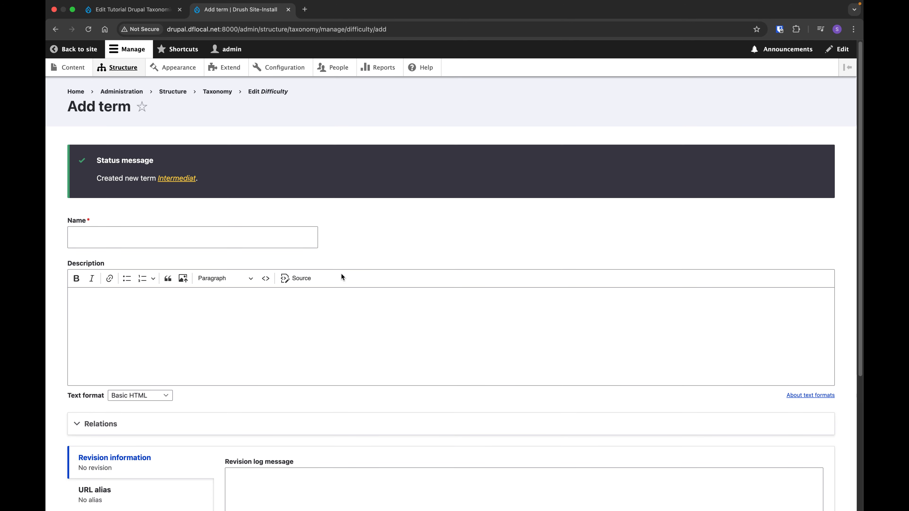
Open the field management page of the Article content type.
click(126, 71)
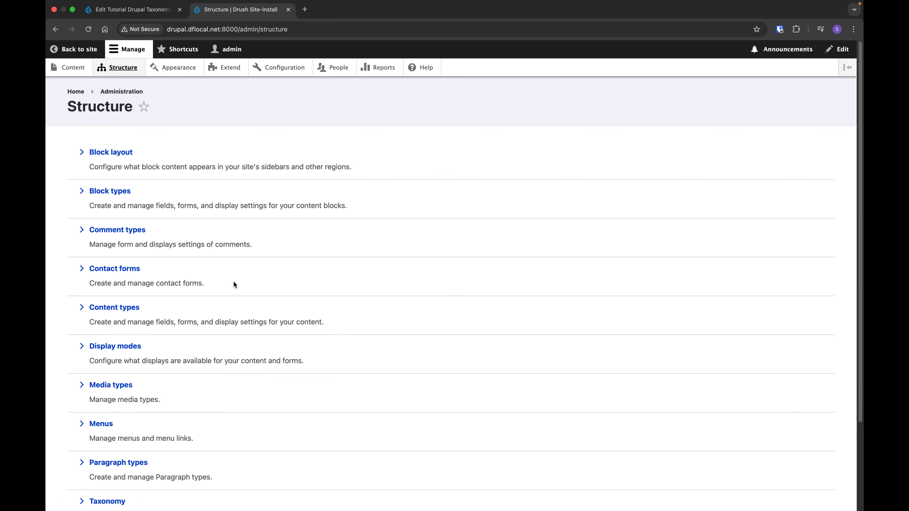
scroll(234, 288, down, 3)
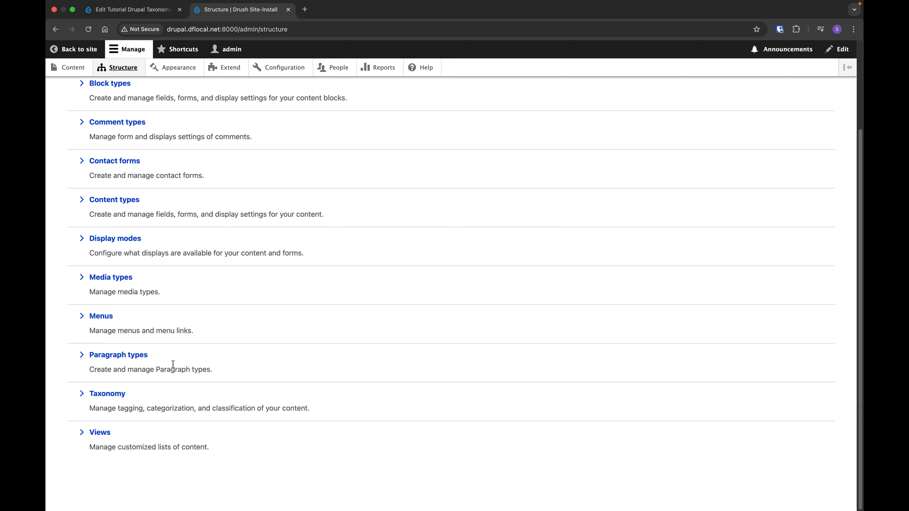
scroll(158, 340, up, 3)
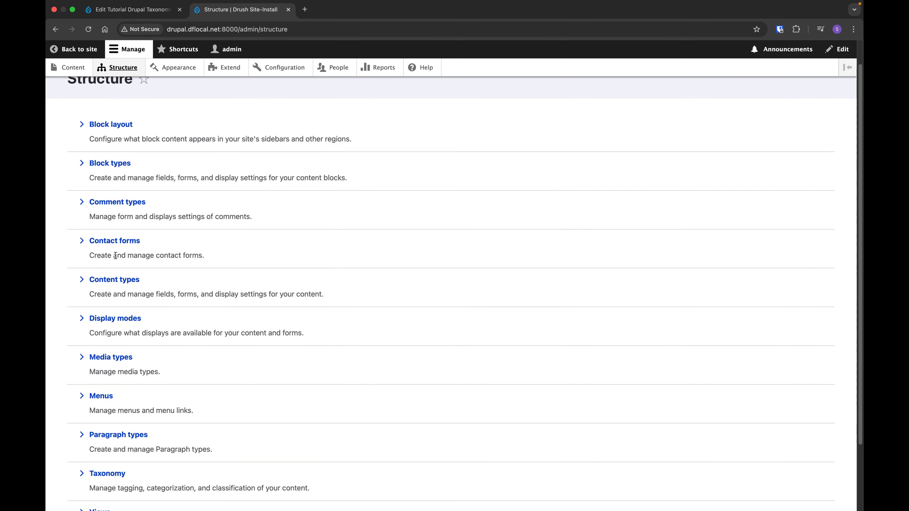
click(123, 281)
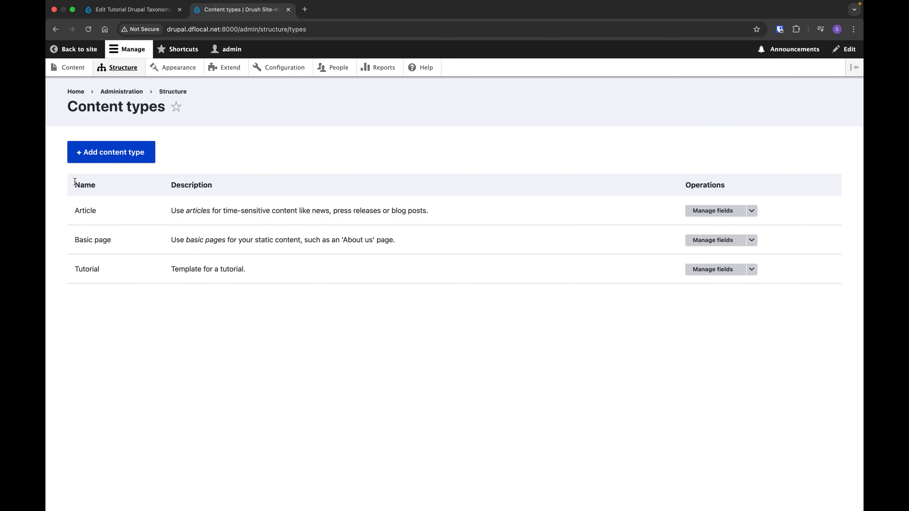
click(738, 211)
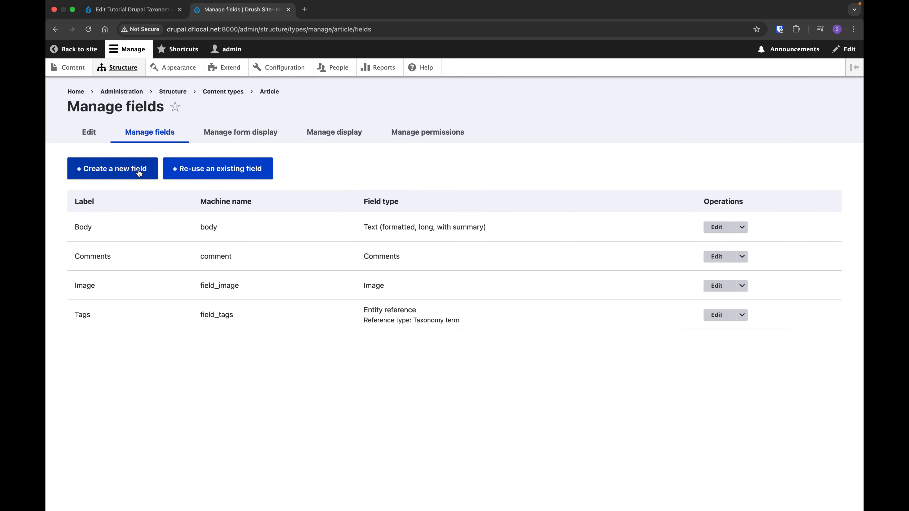
Create a Reference field of type Taxonomy term on the Article content type, labelled Difficulty Level, and continue.
click(122, 169)
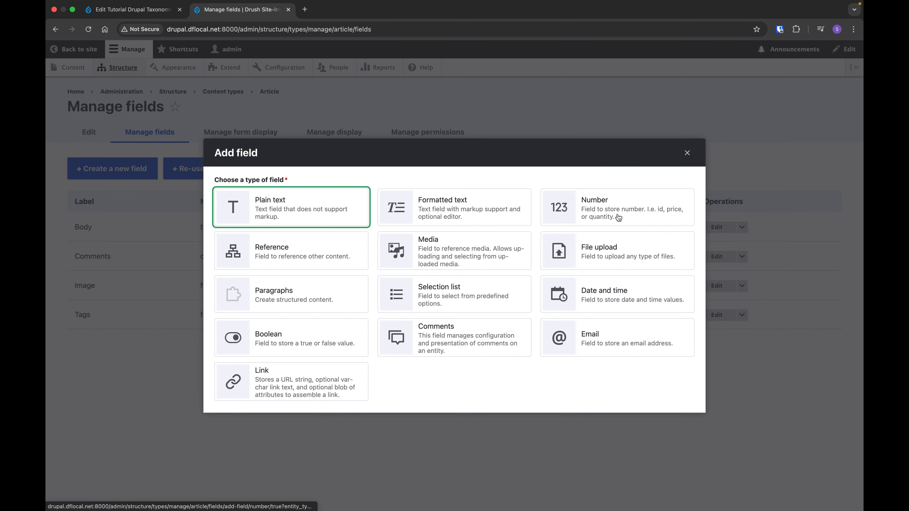
click(618, 375)
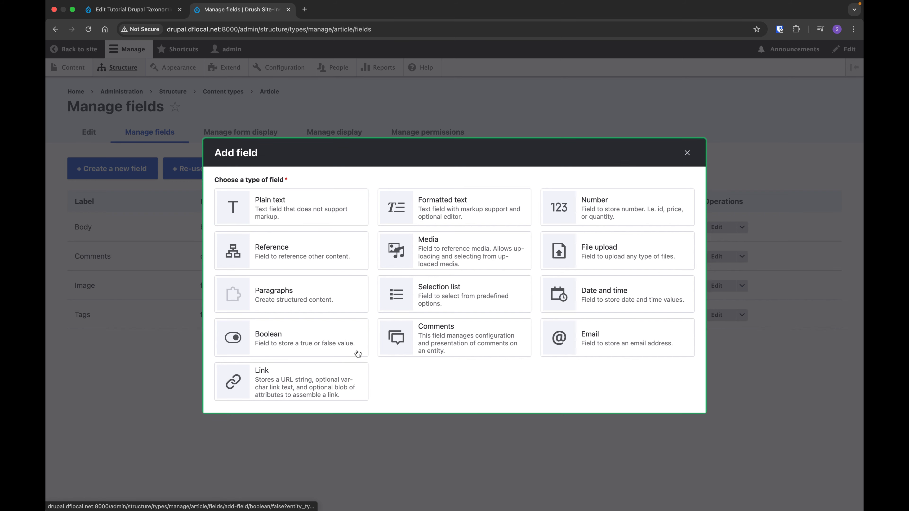
click(275, 254)
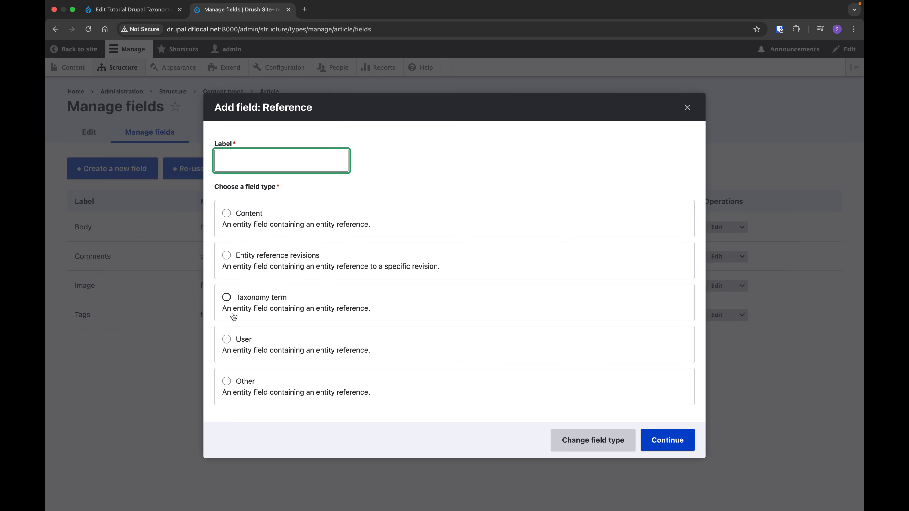
click(285, 305)
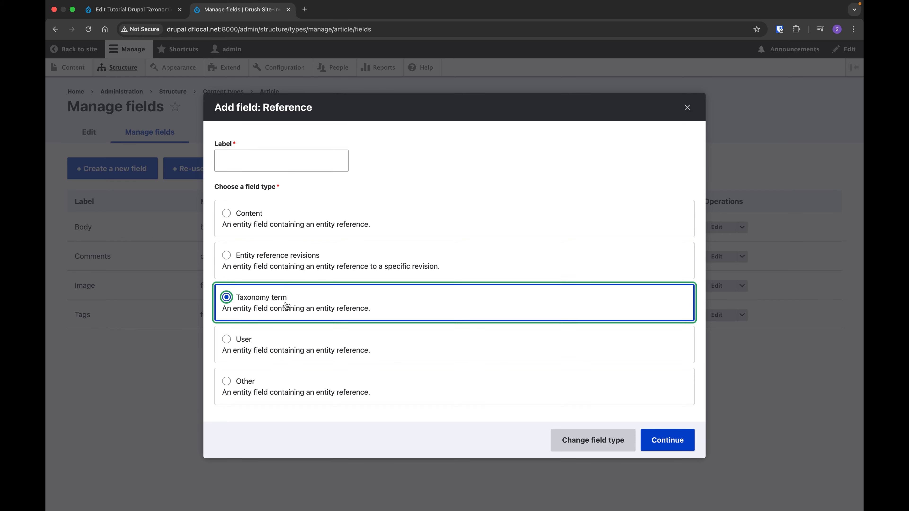
click(252, 162)
text(Diff)
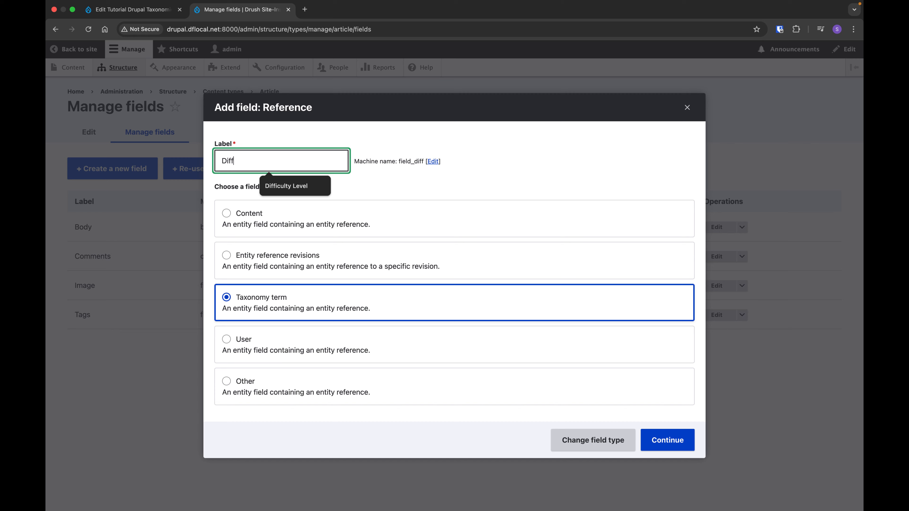
key(Down)
key(Return)
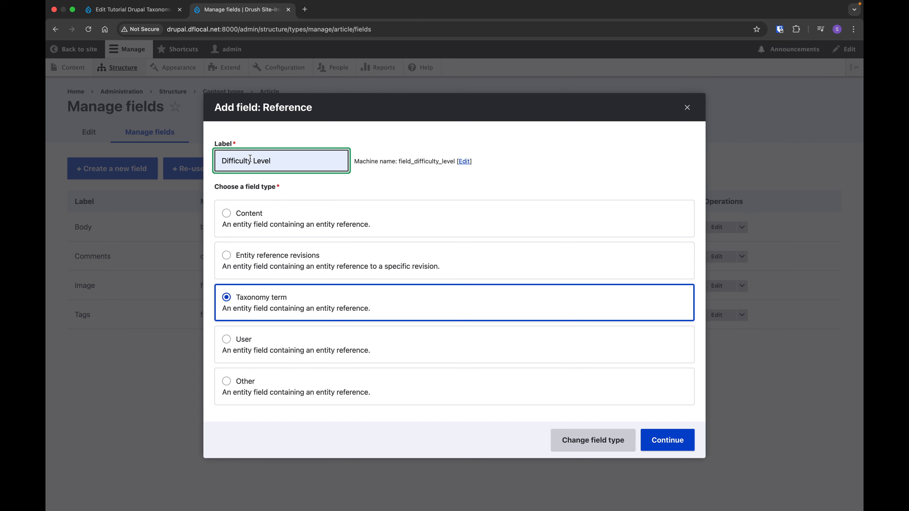
click(650, 442)
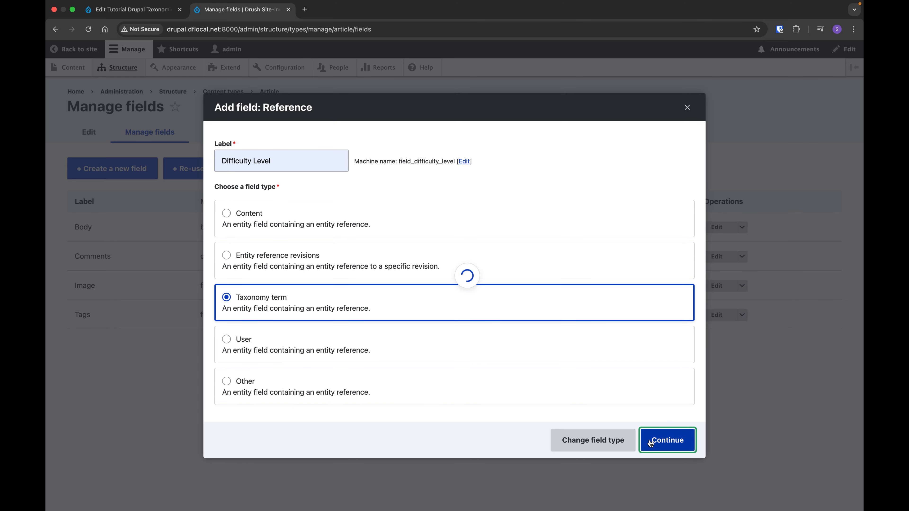
Change the new field's machine-readable name to difficulty_level_voc and continue to its settings.
click(299, 261)
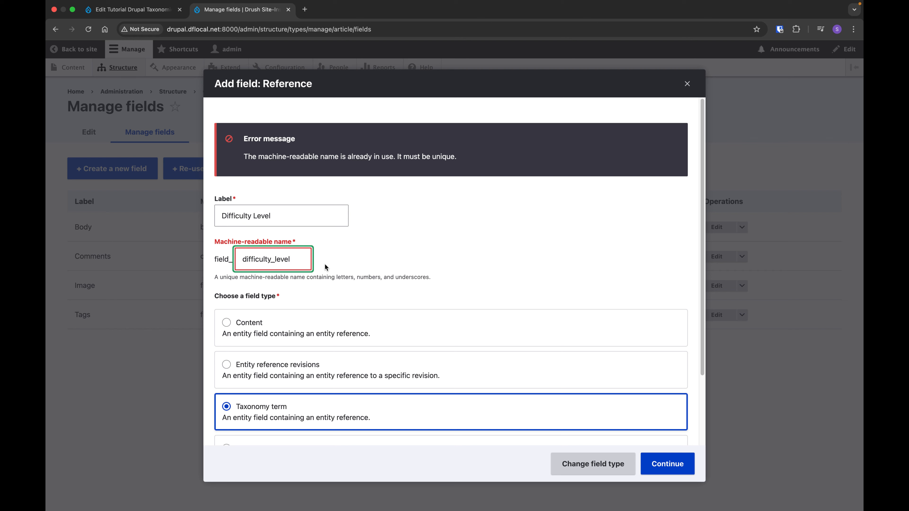
text(_voc)
click(666, 464)
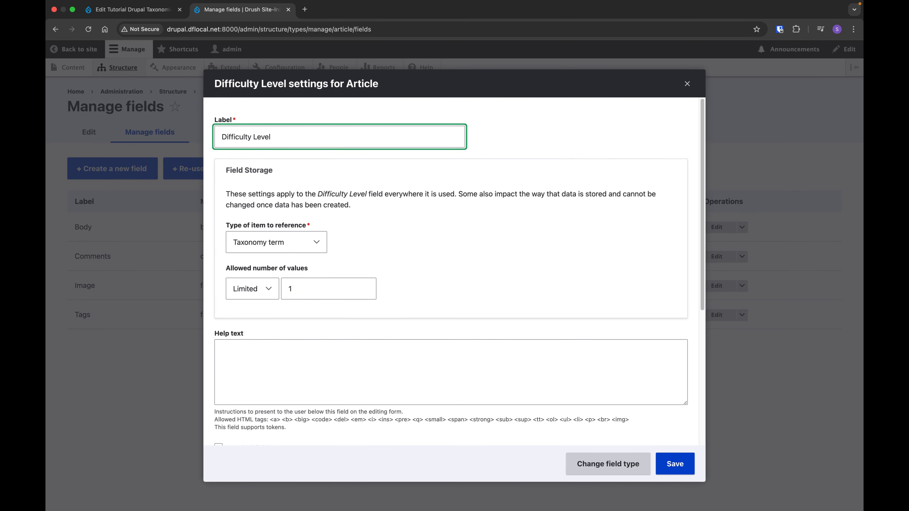
Choose Difficulty as the vocabulary the Difficulty Level field references and save the field.
click(672, 466)
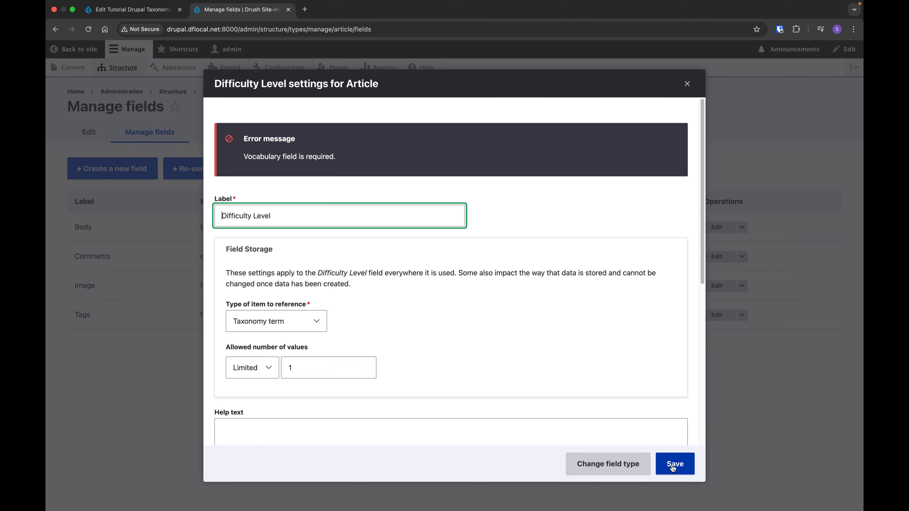
click(292, 214)
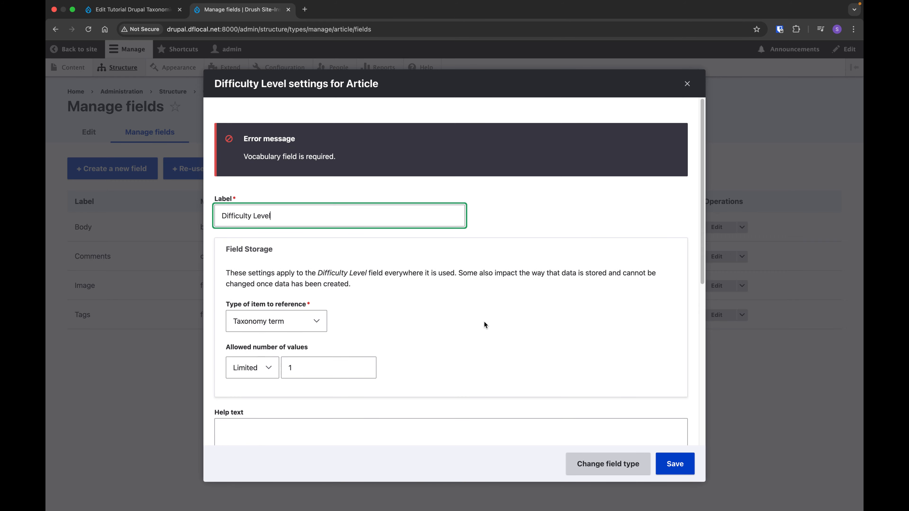
scroll(256, 150, down, 5)
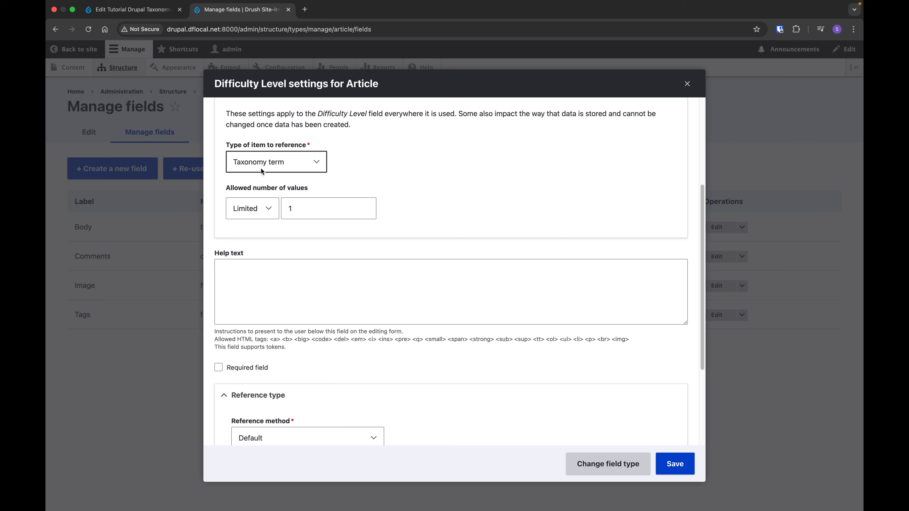
scroll(294, 298, down, 4)
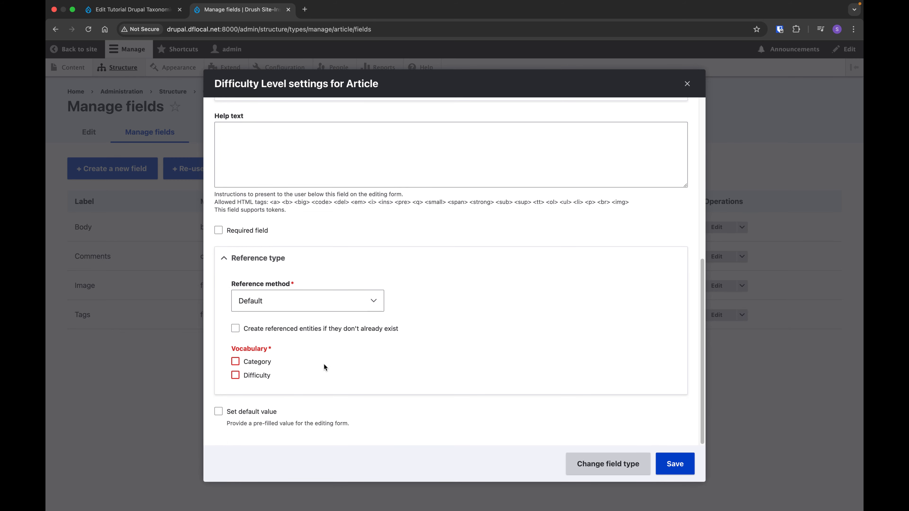
click(244, 374)
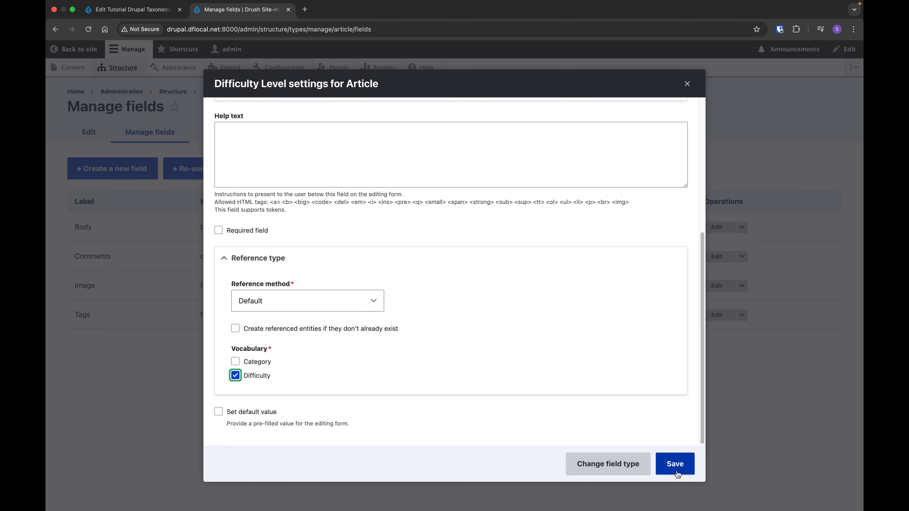
click(674, 463)
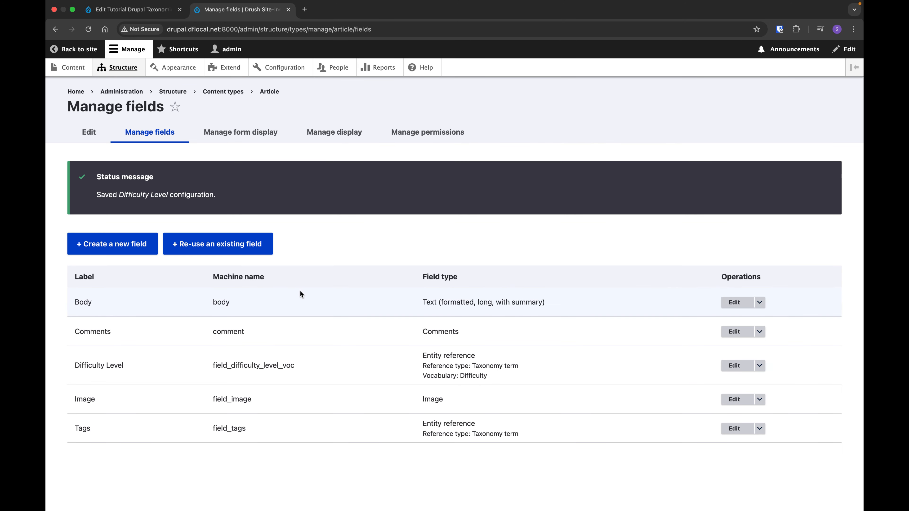
Start a new Article from the content overview and title it Article 1.
click(71, 66)
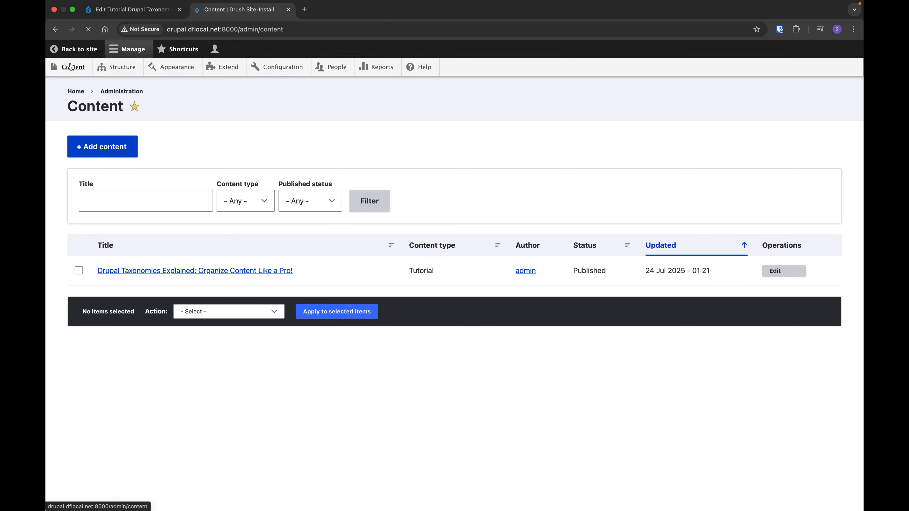
click(109, 169)
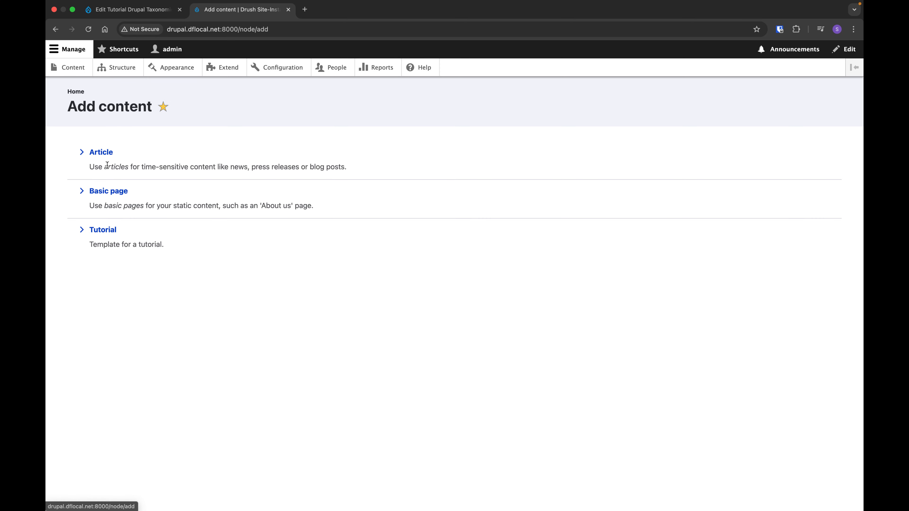
click(100, 151)
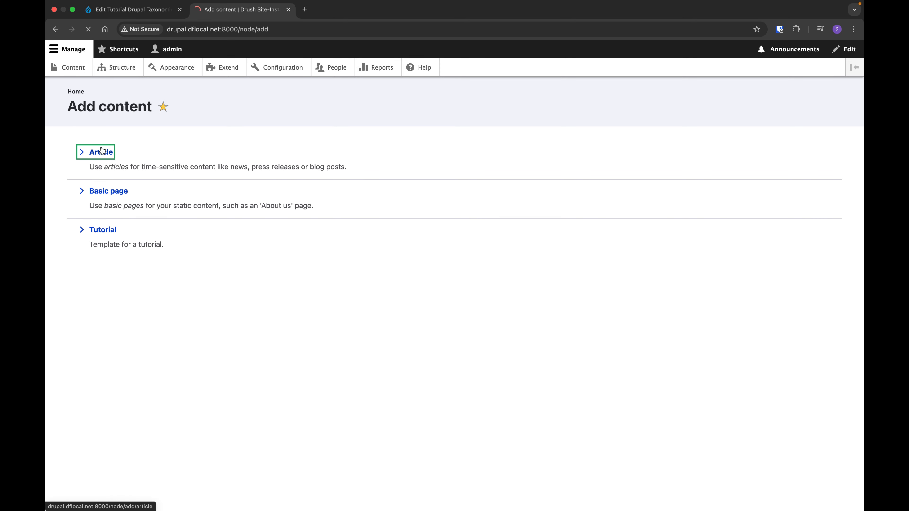
click(226, 171)
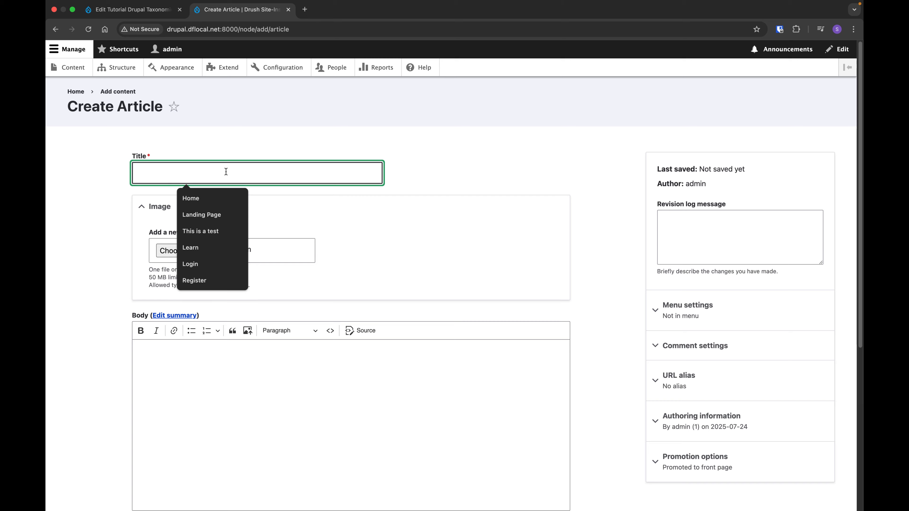
text(Article 1)
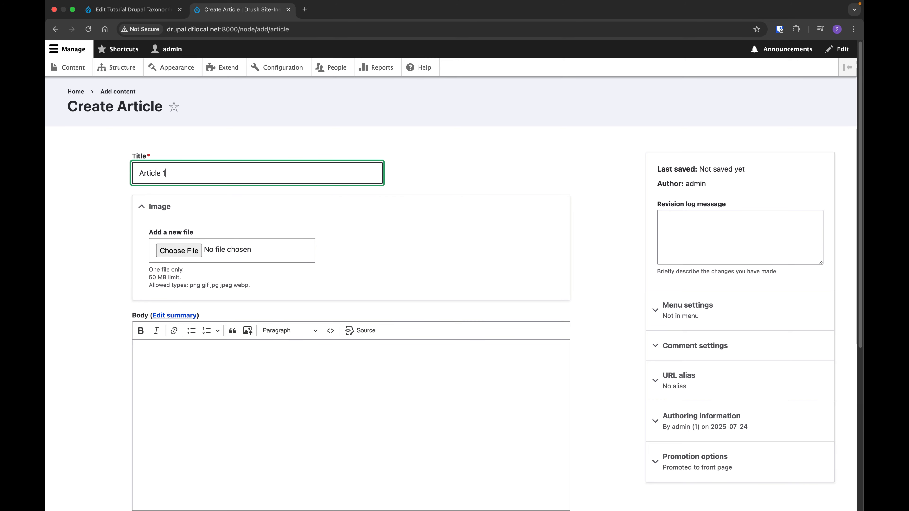
Set the Difficulty Level of Article 1 to the term Begginer and save the article.
scroll(183, 221, down, 5)
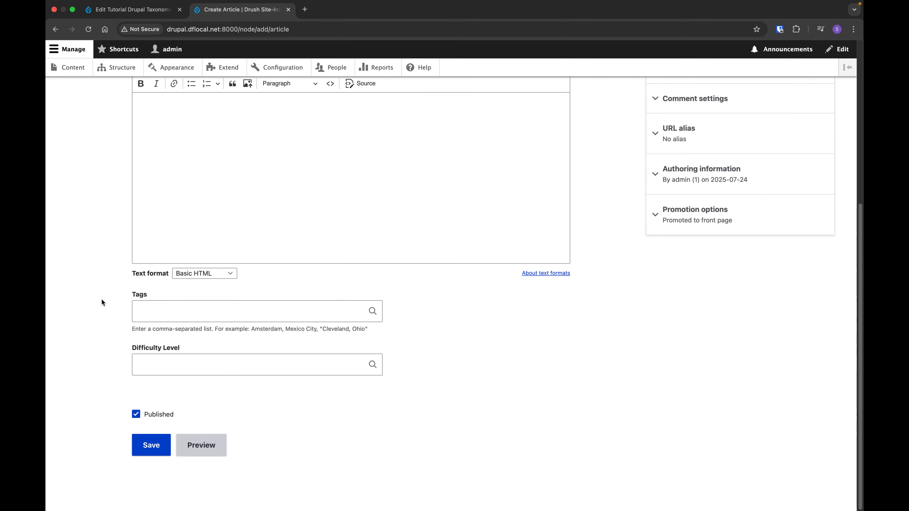
click(211, 359)
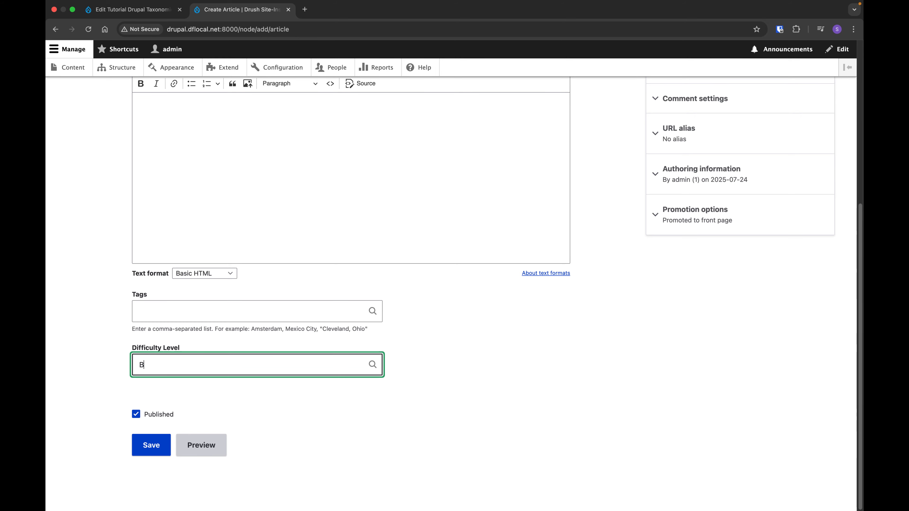
text(B)
key(Down)
key(Return)
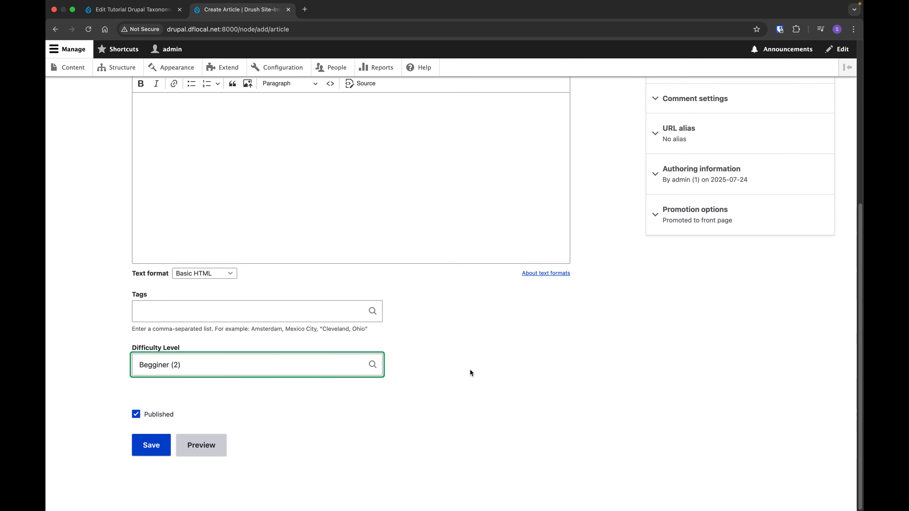
click(151, 450)
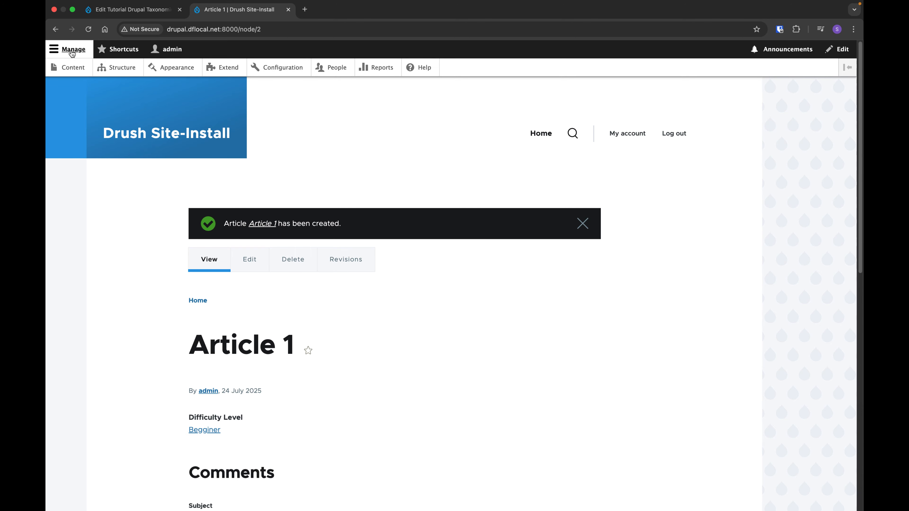
Start another new Article from the content overview and title it Article 2.
click(76, 67)
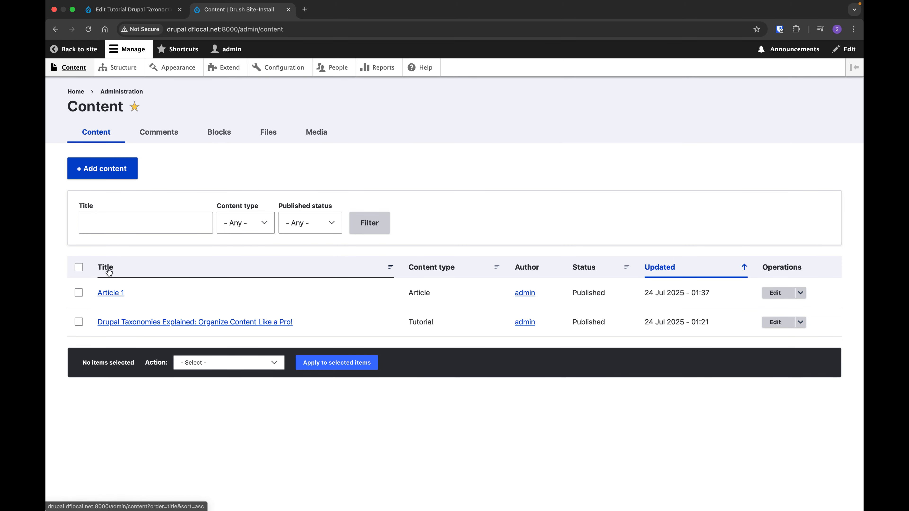
click(90, 167)
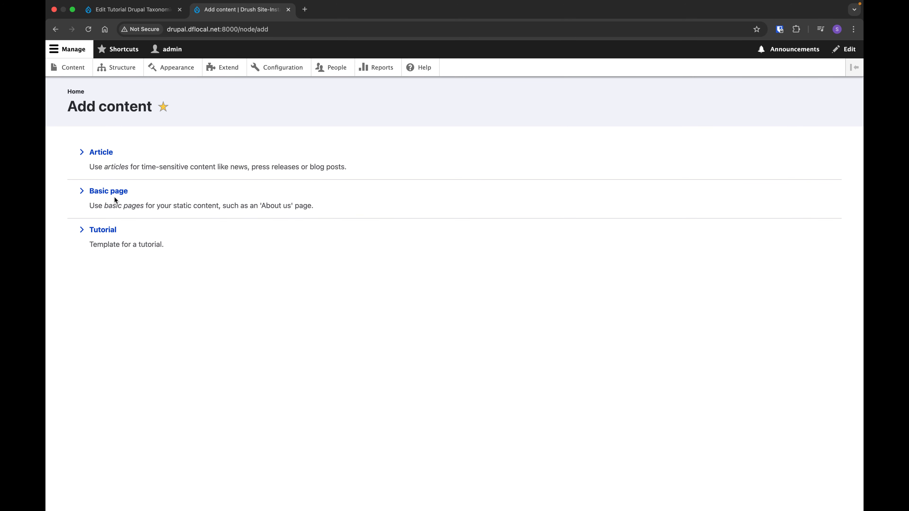
click(102, 152)
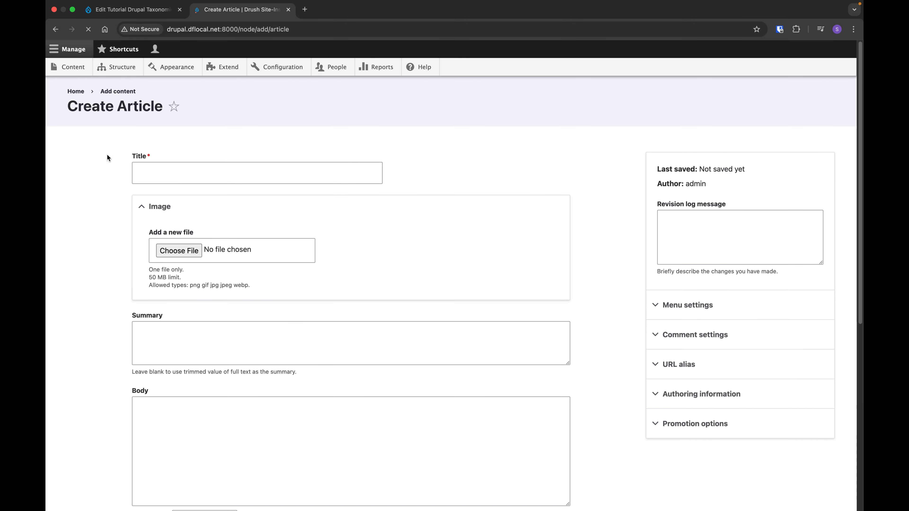
click(186, 172)
text(Art)
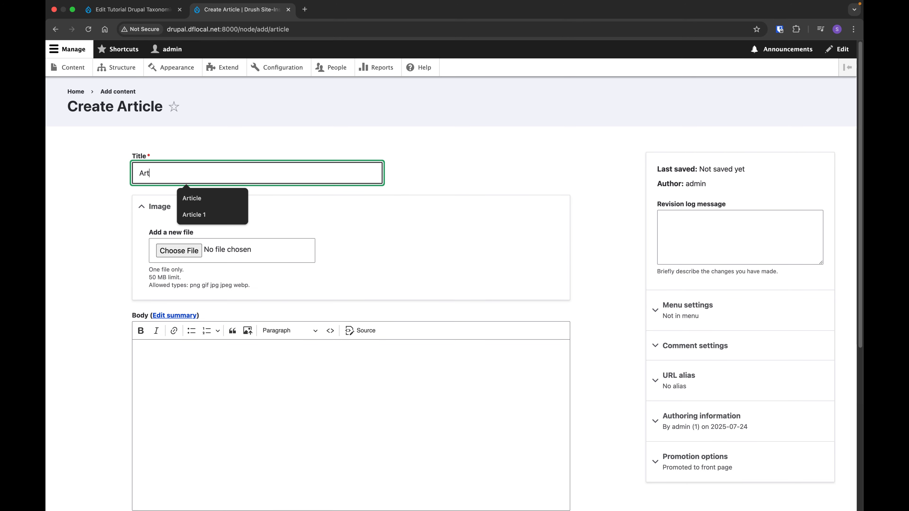
text(icle 2)
scroll(193, 219, down, 5)
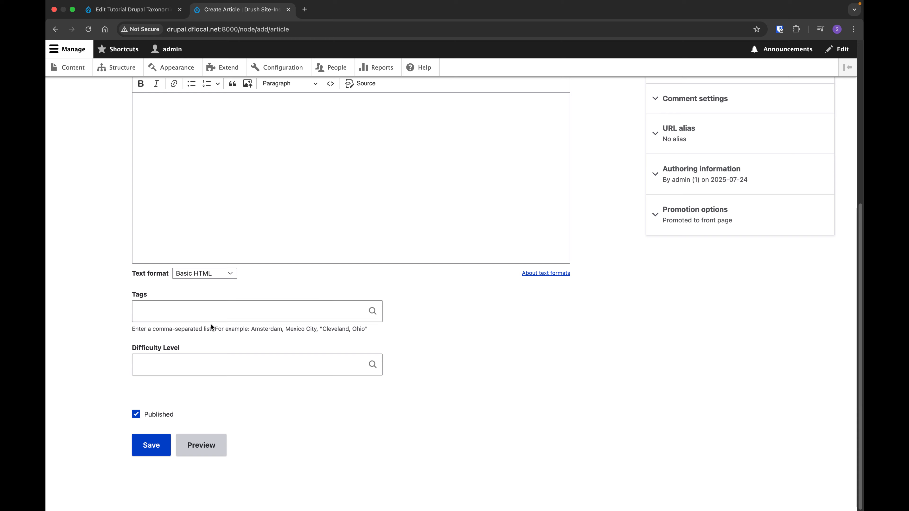
click(177, 303)
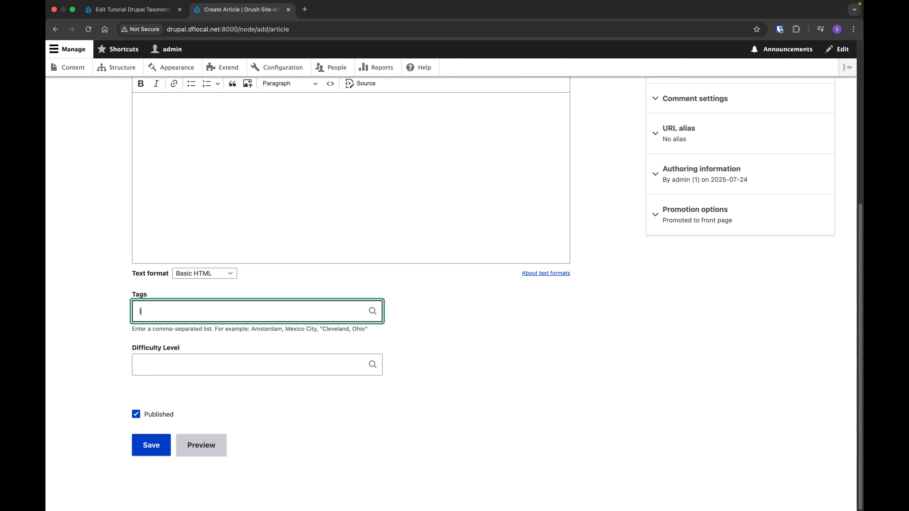
text(In)
key(BackSpace)
Set the Difficulty Level of Article 2 to the term Intermediat and save the article.
click(208, 363)
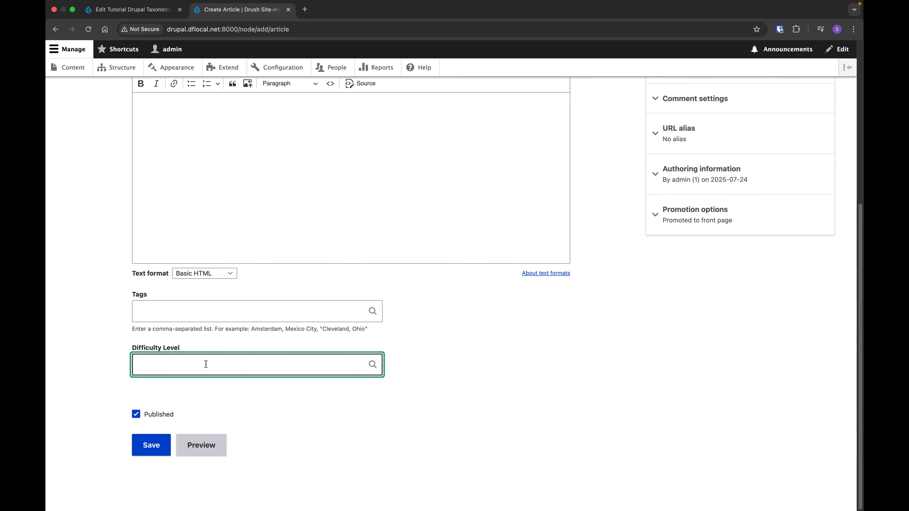
text(I)
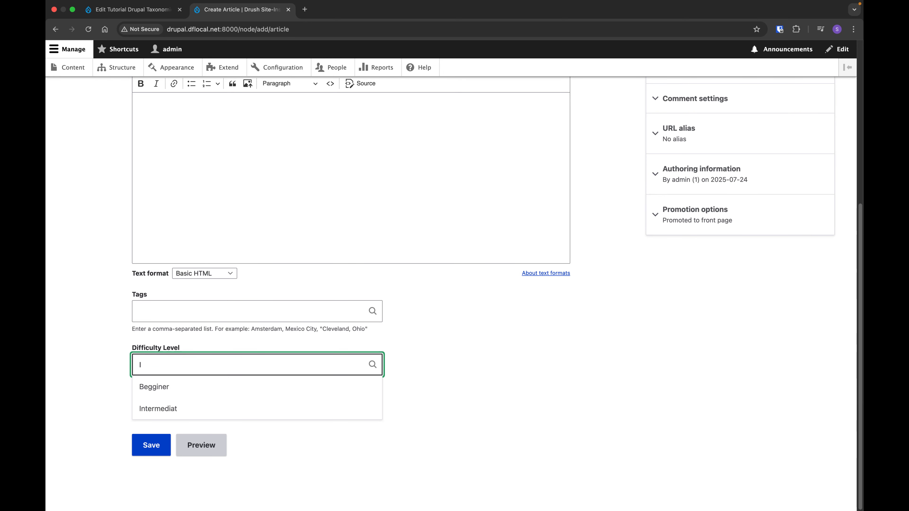
click(185, 411)
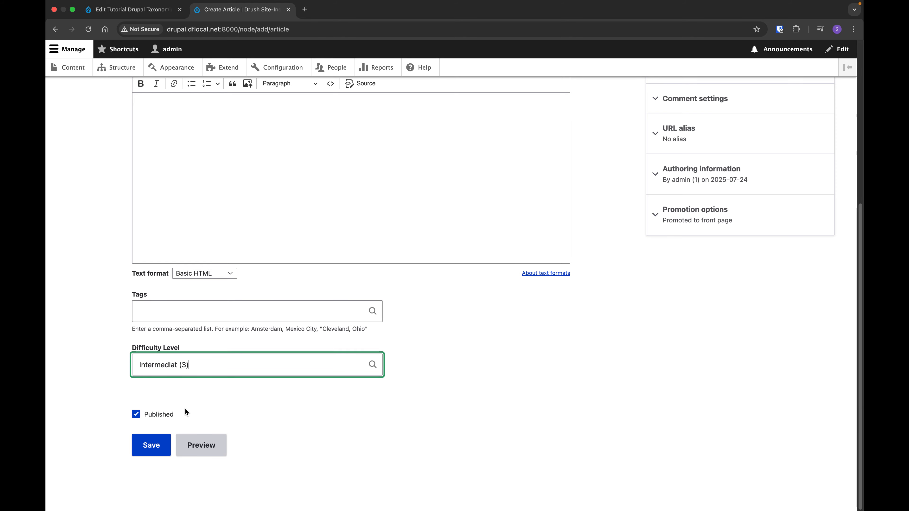
click(427, 407)
click(150, 447)
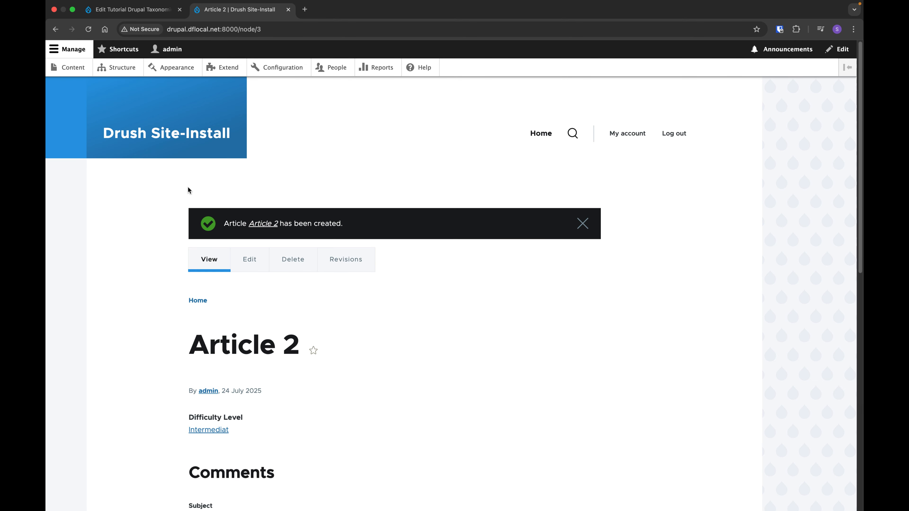
Review the saved Article 2 page and its Difficulty Level, and open the content overview.
click(71, 67)
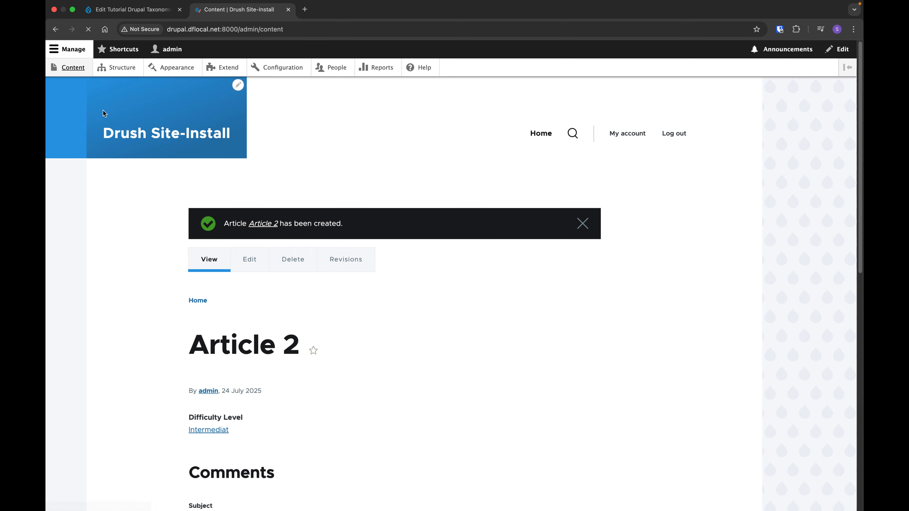
key(super+bracketleft)
scroll(353, 203, down, 15)
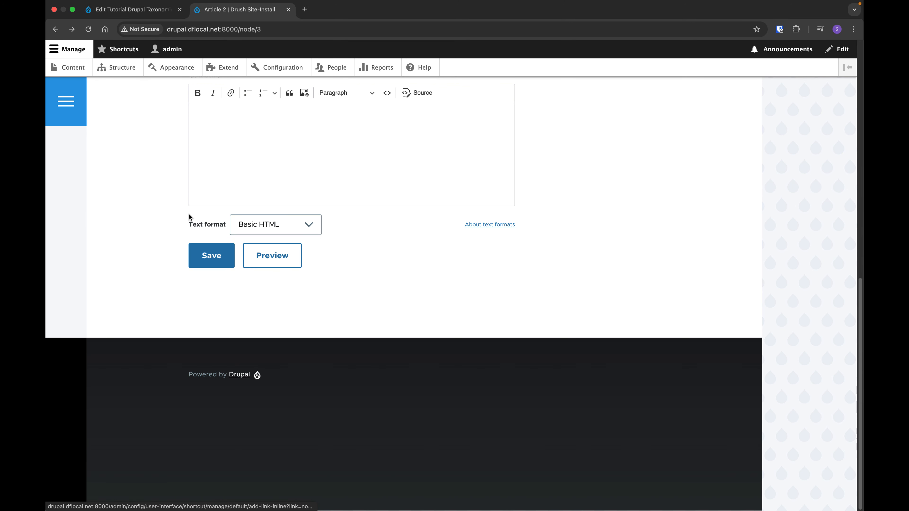
scroll(189, 217, up, 13)
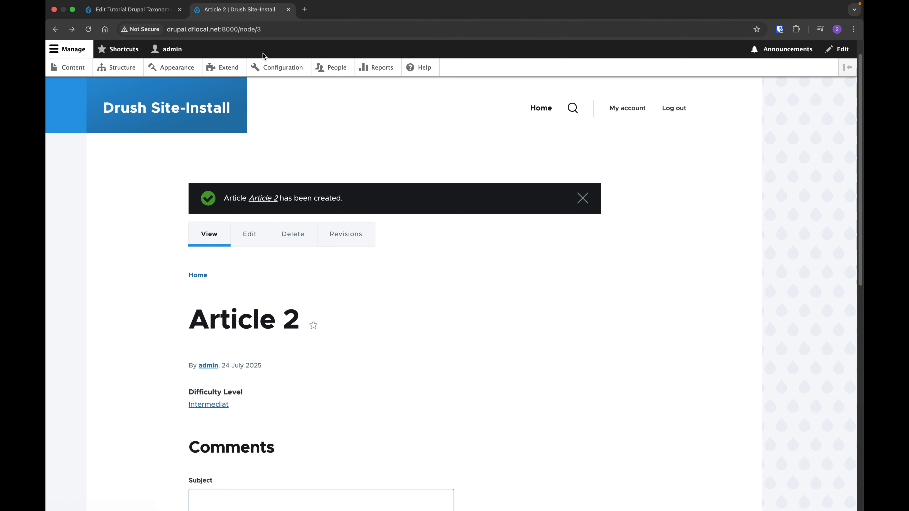
click(79, 76)
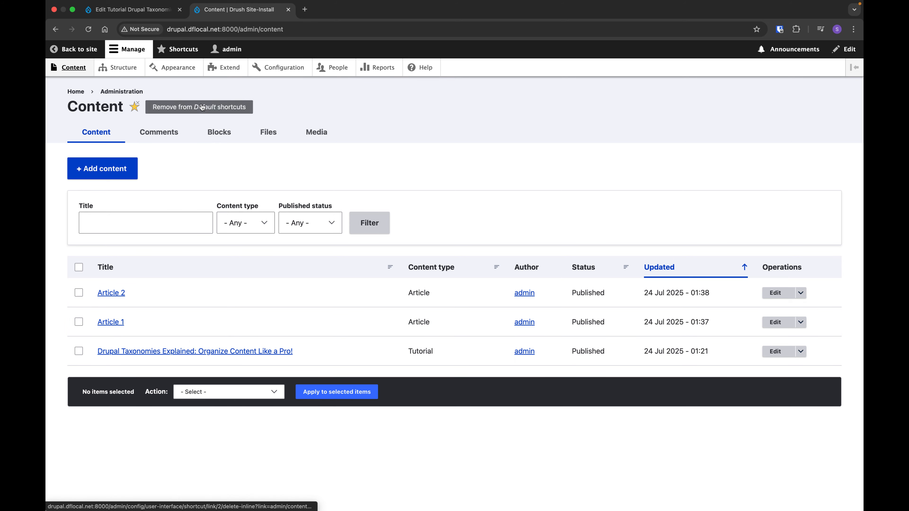
Start a new view from the site's Views list and name it Articles.
click(122, 67)
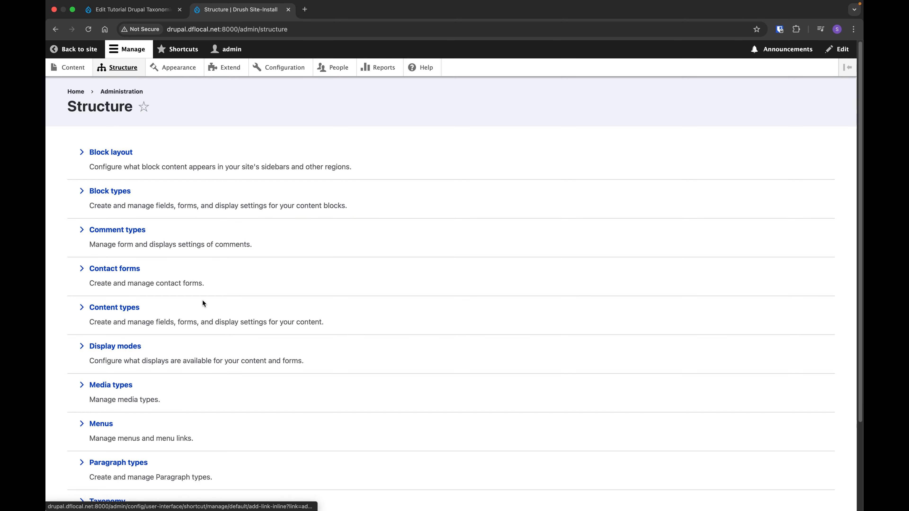
scroll(133, 349, down, 3)
click(100, 432)
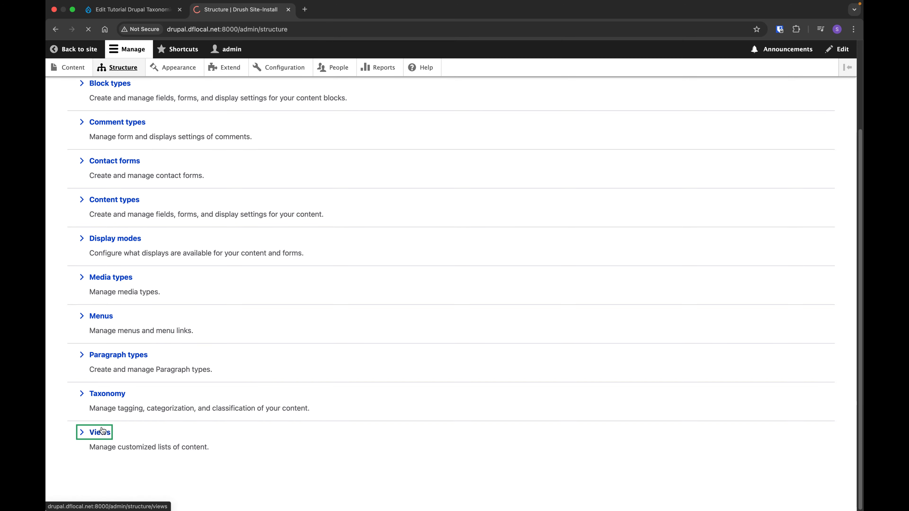
scroll(179, 286, down, 1)
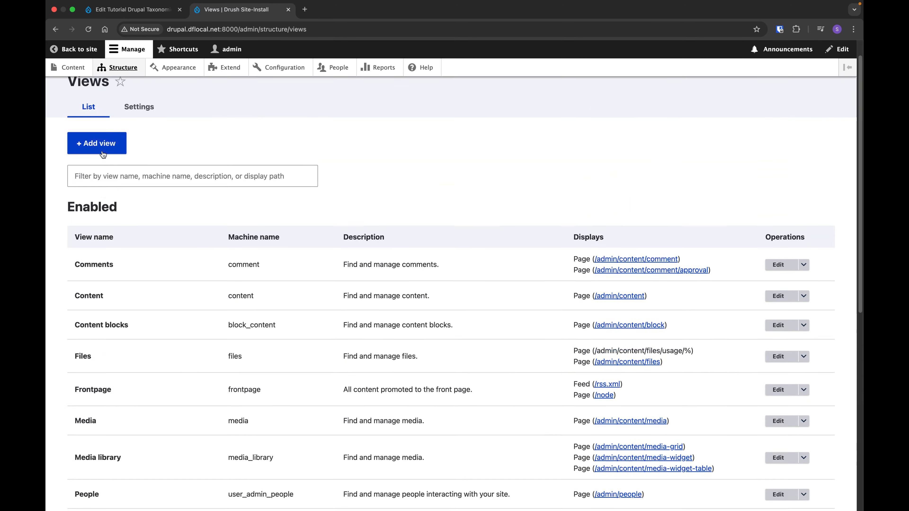
scroll(103, 153, up, 1)
click(101, 174)
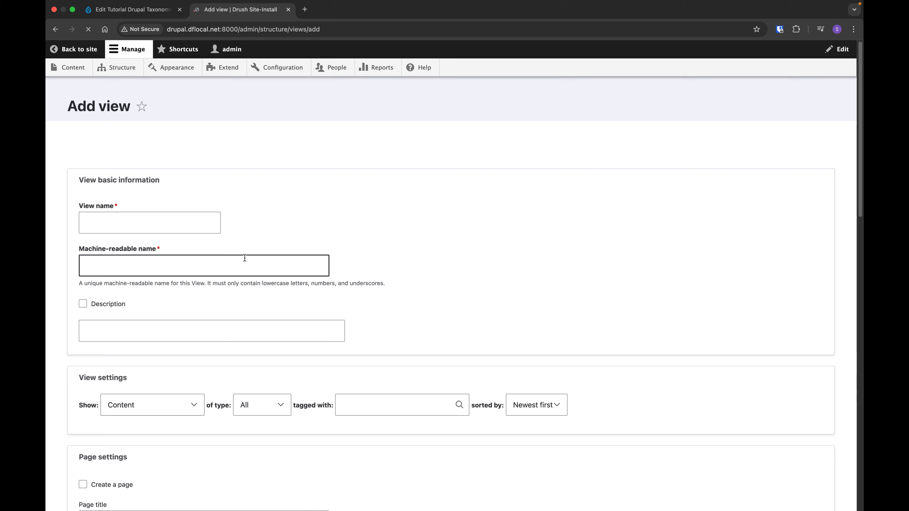
click(161, 192)
text(Articles)
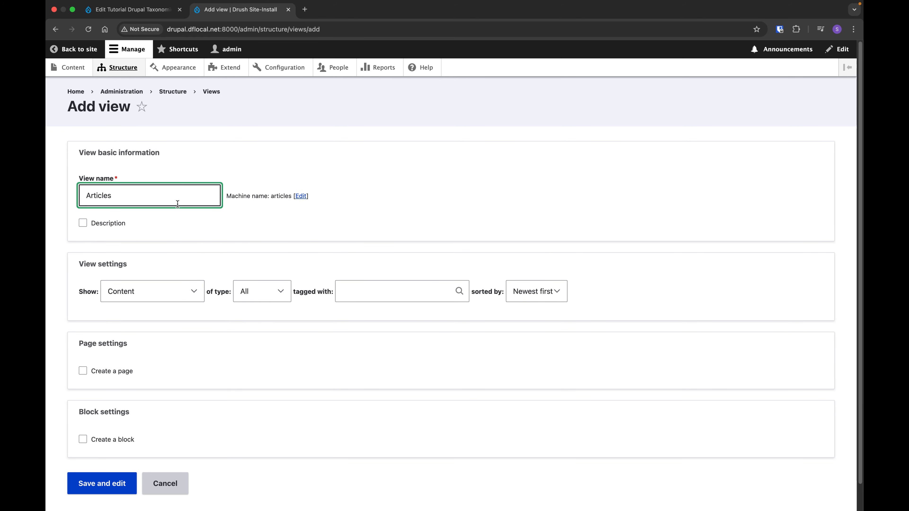
Create a page for the Articles view as an unformatted list of teasers, and save the view for further editing.
scroll(156, 284, down, 1)
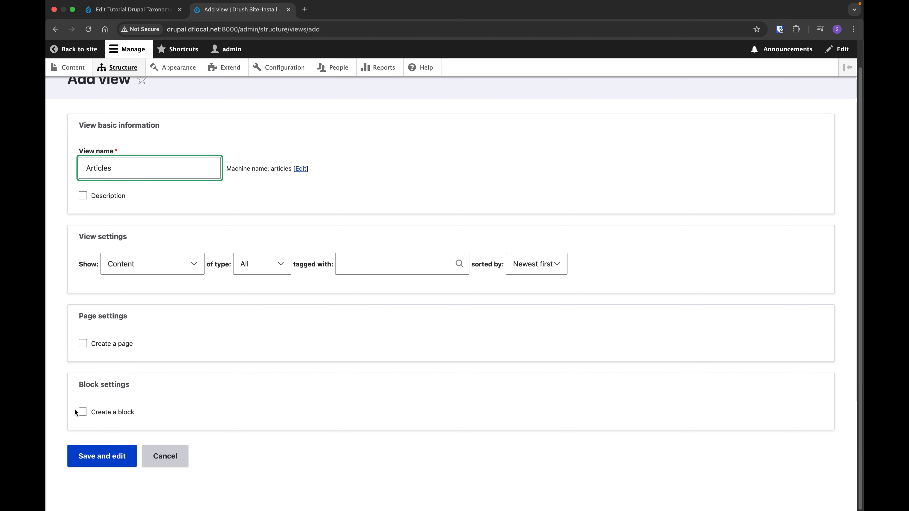
click(98, 342)
scroll(211, 399, down, 10)
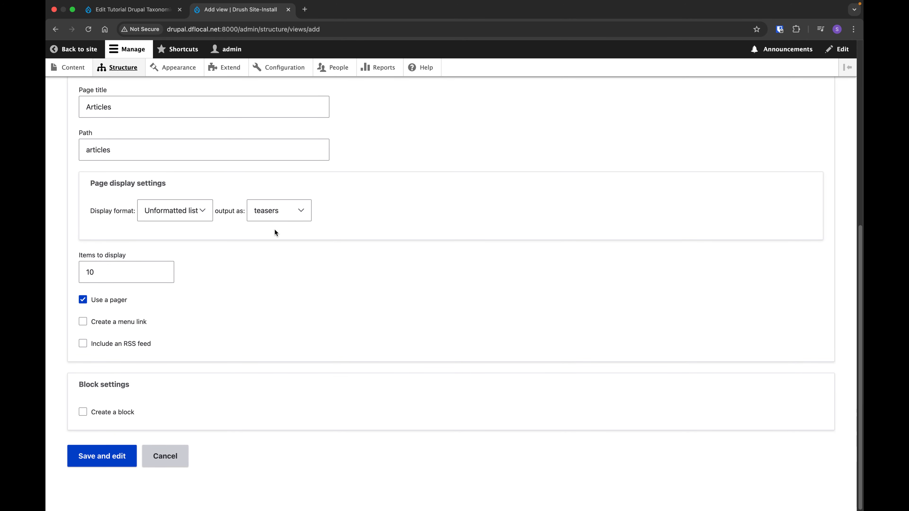
click(280, 215)
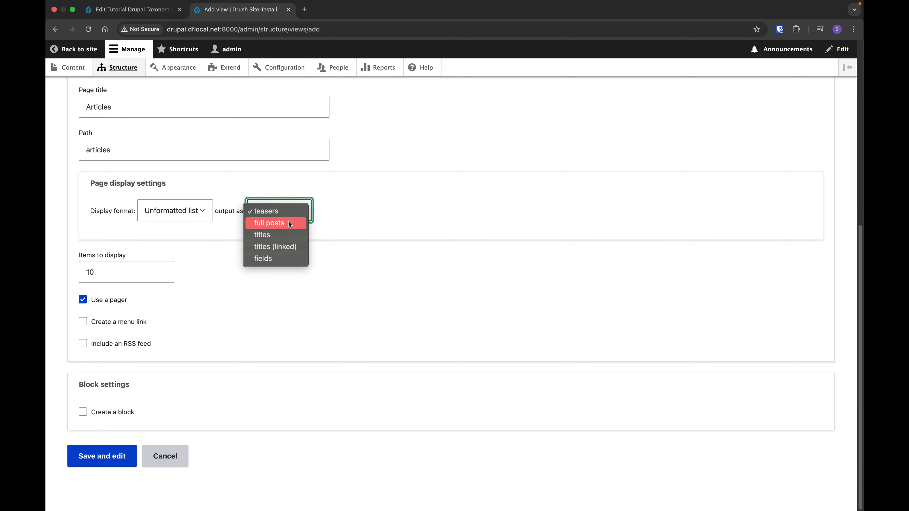
click(289, 211)
click(90, 458)
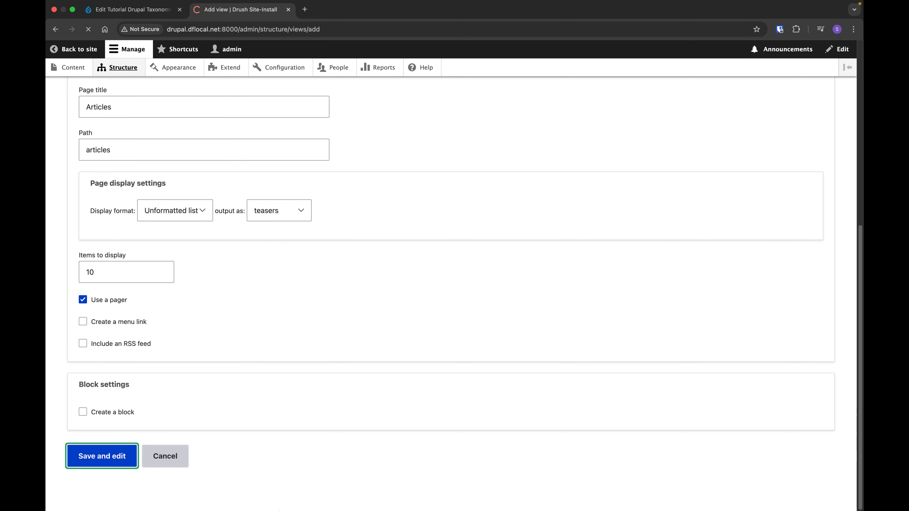
Add the article content's Difficulty Level (field_difficulty_level_voc) field as a filter criterion of the Articles view.
scroll(189, 274, down, 5)
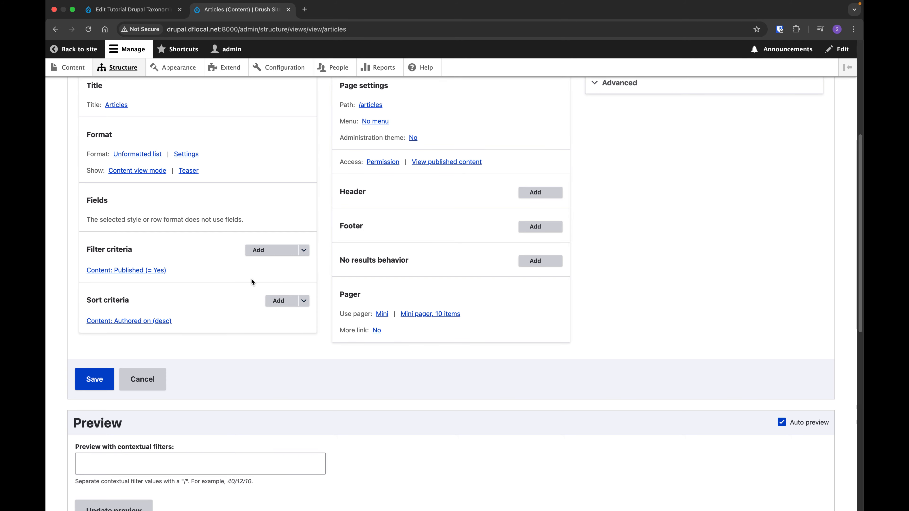
click(259, 250)
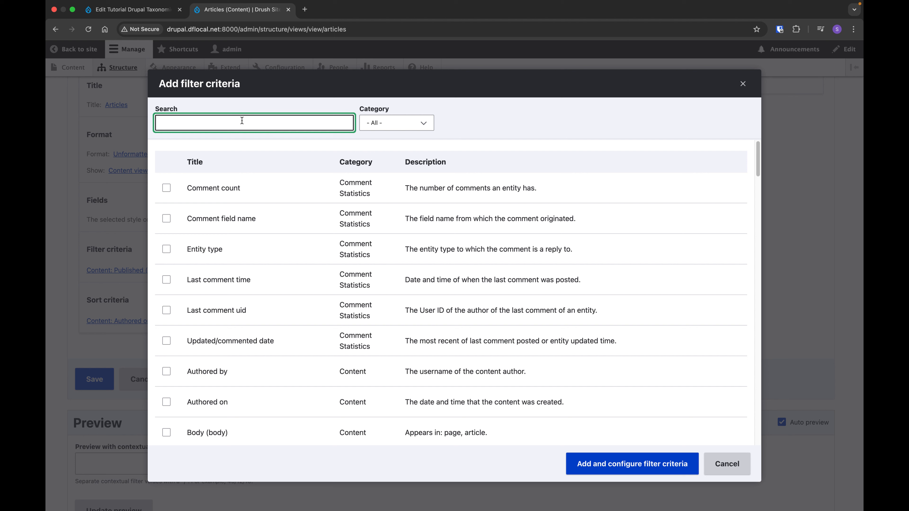
text(diffic)
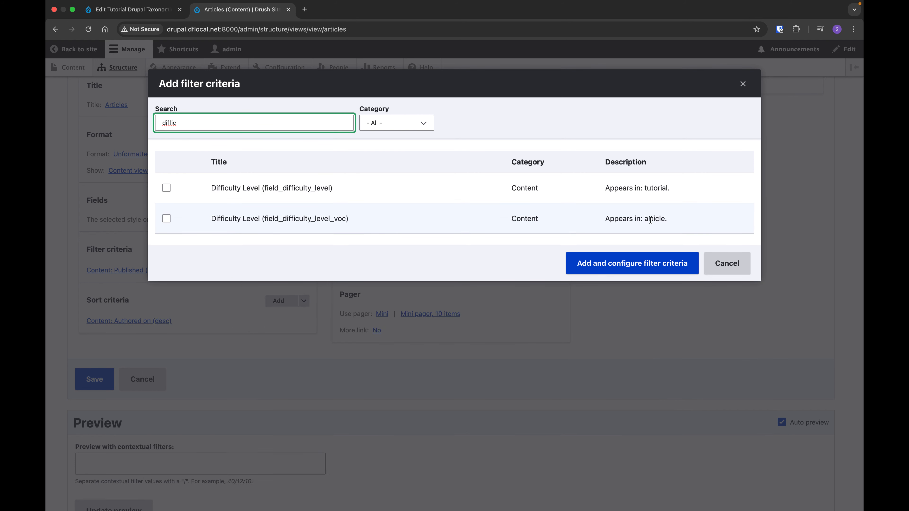
click(166, 219)
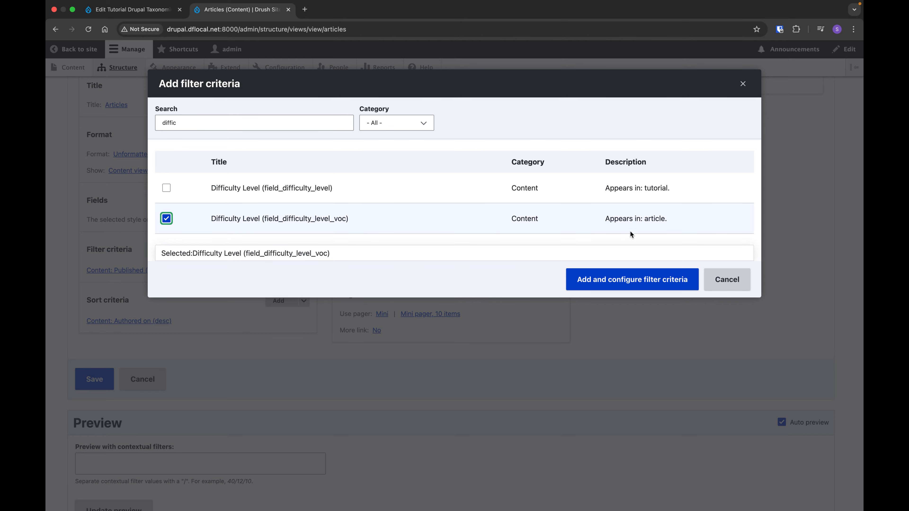
click(623, 282)
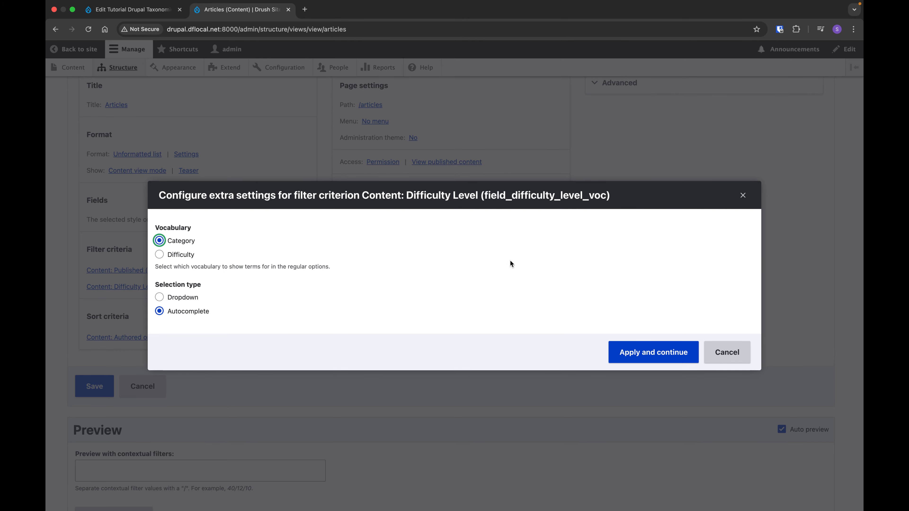
Configure the Difficulty Level filter to use the Difficulty vocabulary with a dropdown selection, and expose it to visitors.
click(181, 256)
click(179, 298)
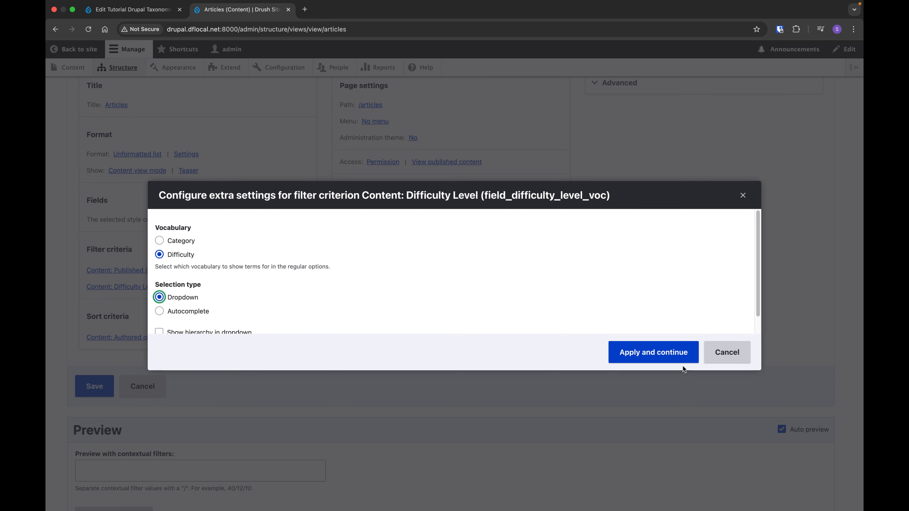
click(656, 353)
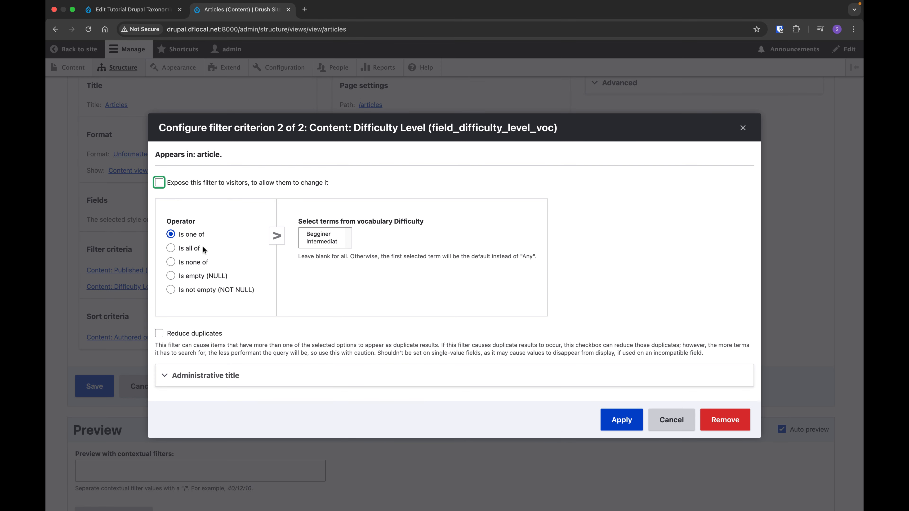
click(192, 183)
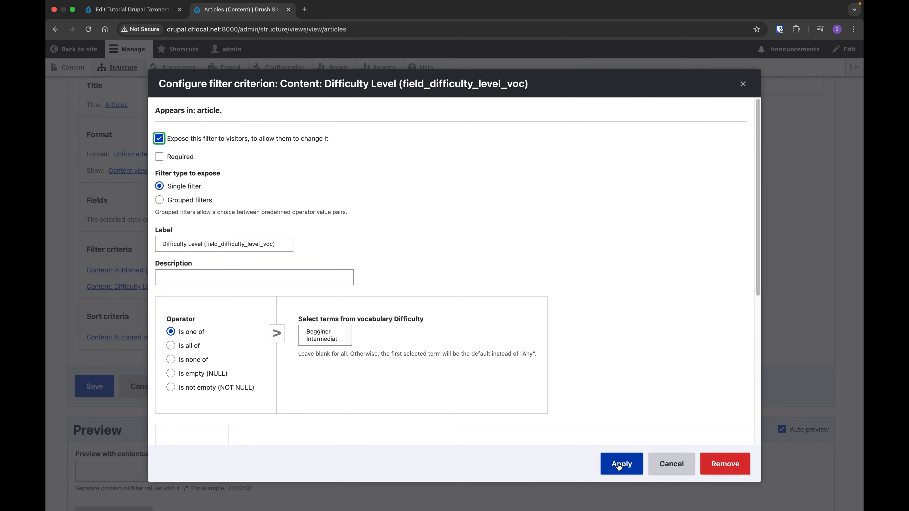
click(619, 465)
Test the exposed Difficulty Level filter in the view's preview by applying the term Begginer.
scroll(531, 415, down, 5)
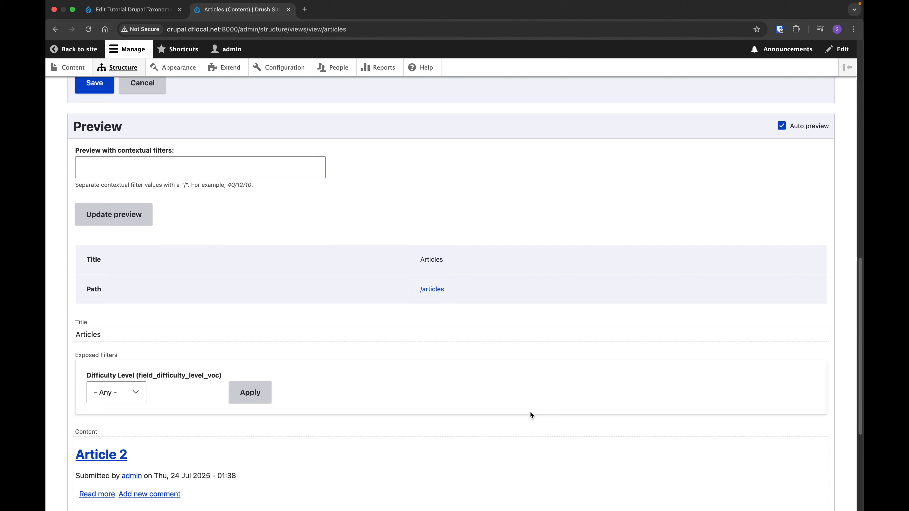
scroll(525, 413, down, 5)
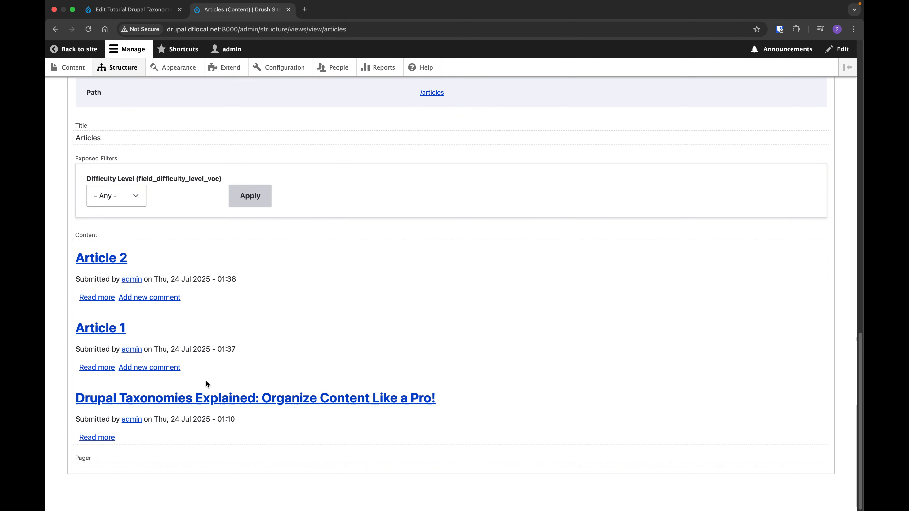
click(100, 196)
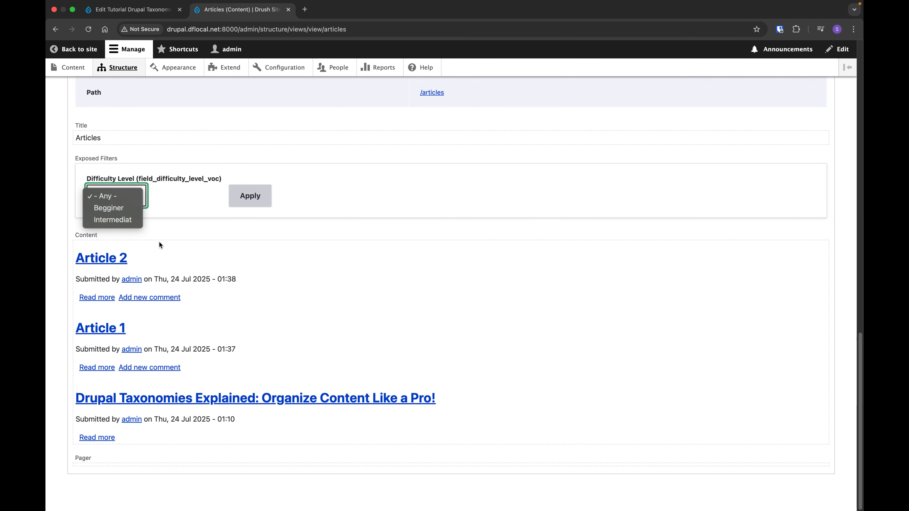
click(123, 211)
click(254, 196)
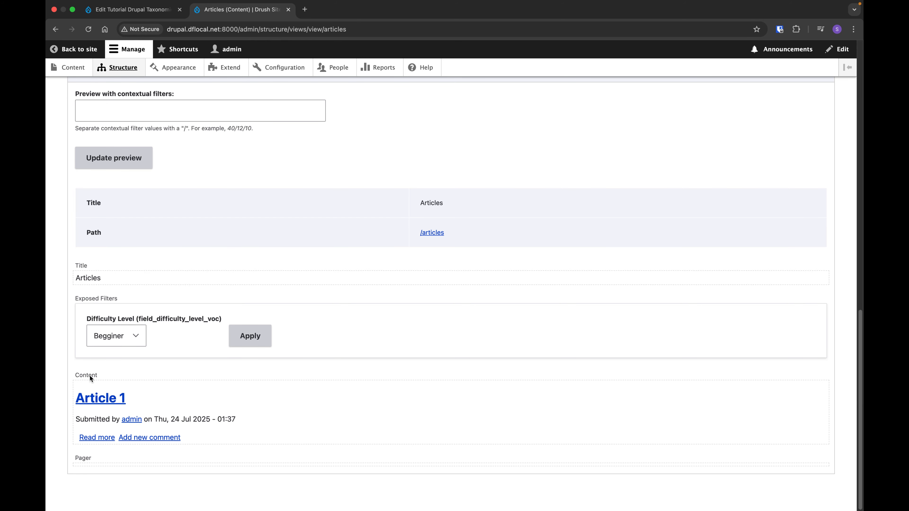
click(126, 340)
click(441, 367)
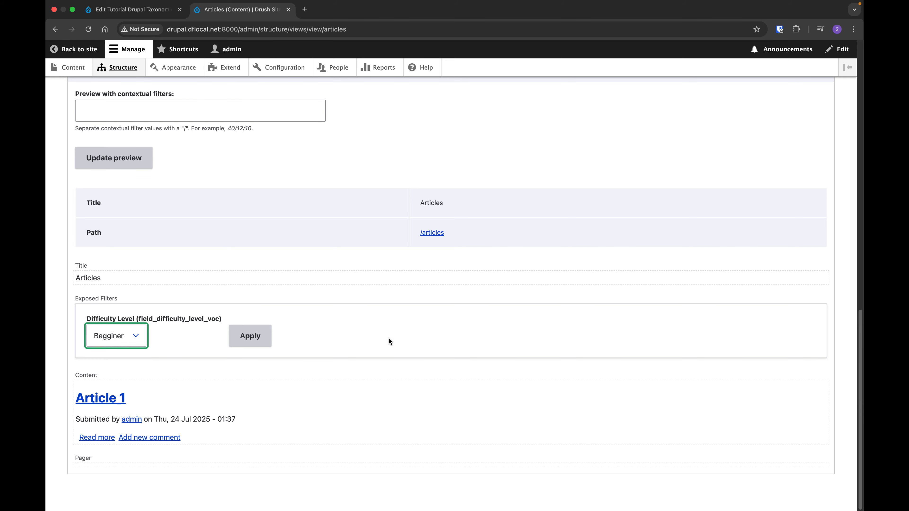
scroll(372, 337, up, 4)
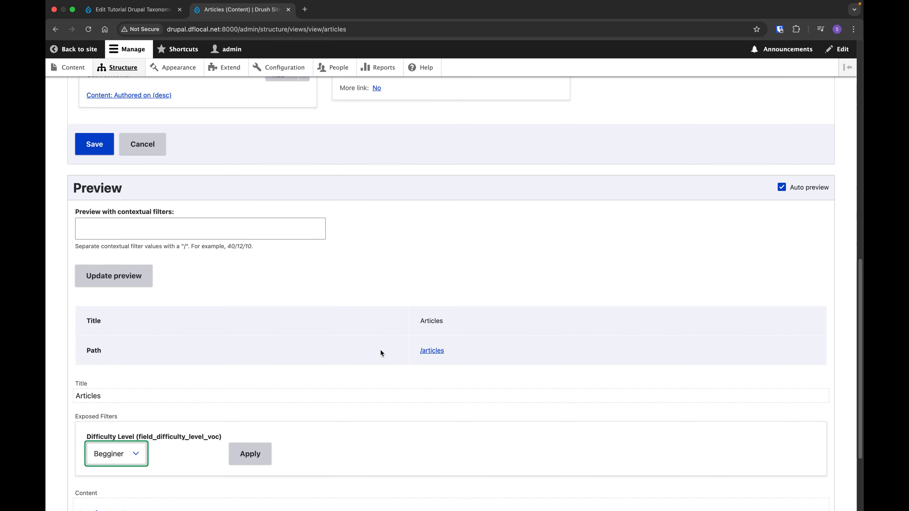
scroll(288, 331, up, 5)
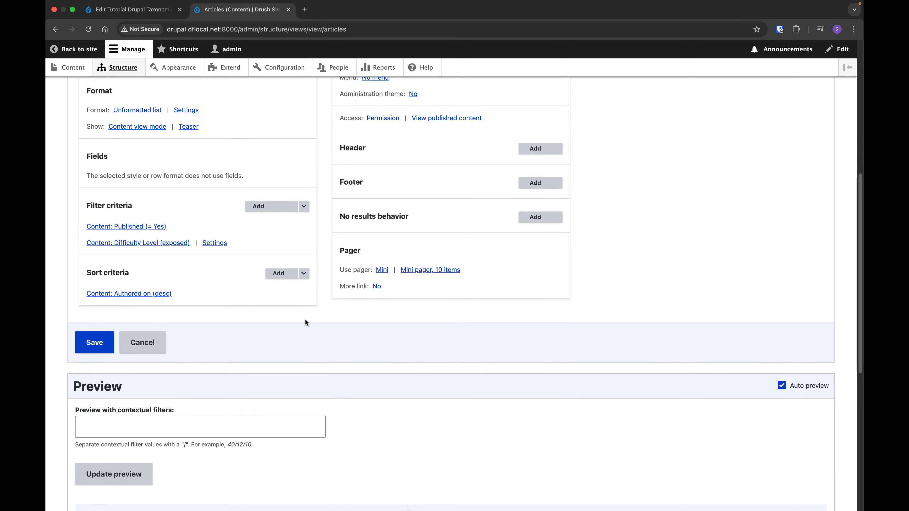
scroll(296, 321, up, 8)
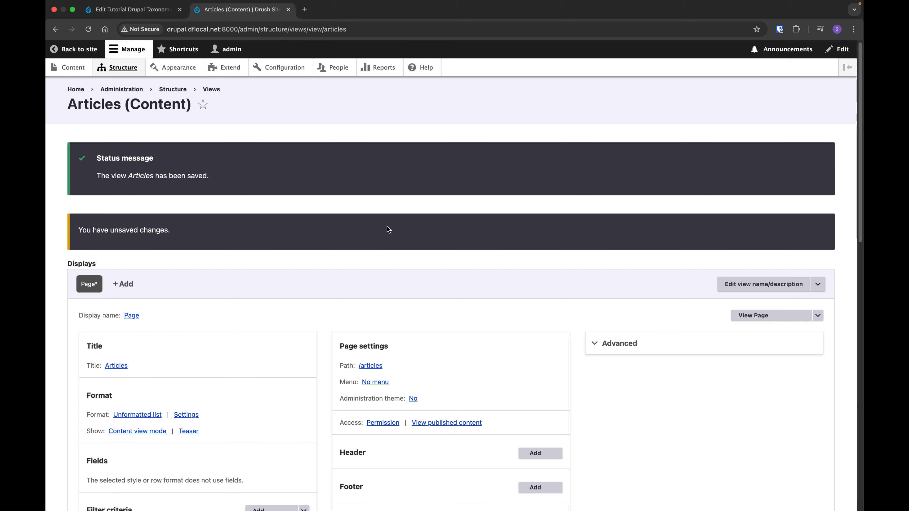
scroll(362, 229, up, 1)
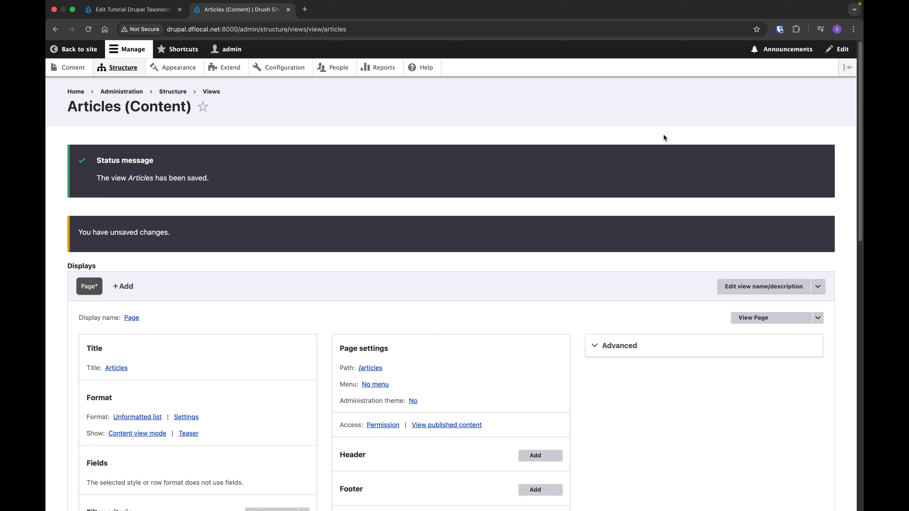